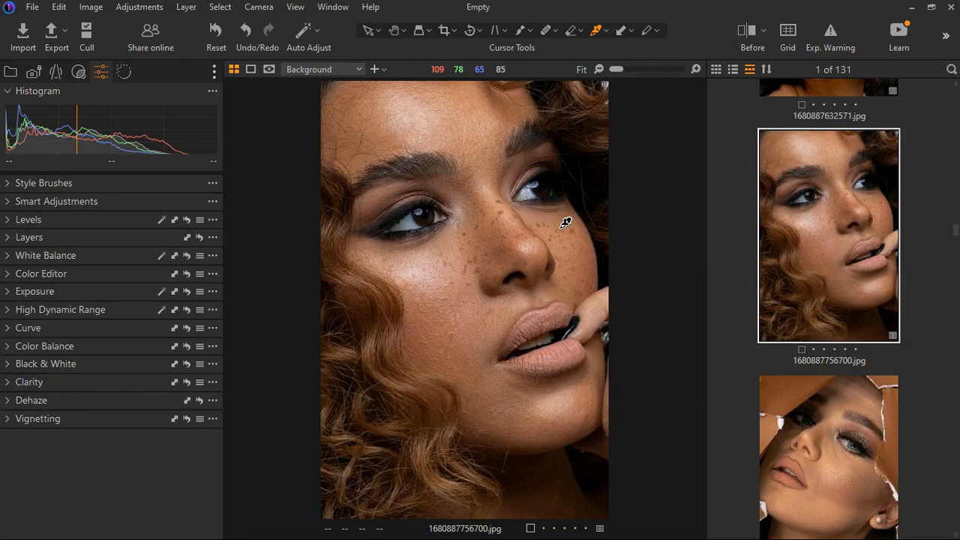
scroll(522, 302, "up", 2)
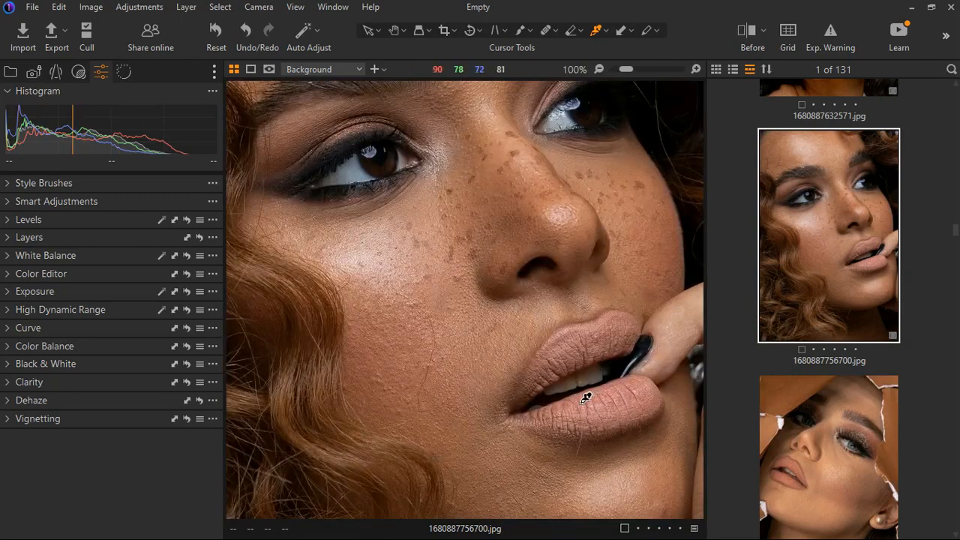
scroll(586, 398, "down", 2)
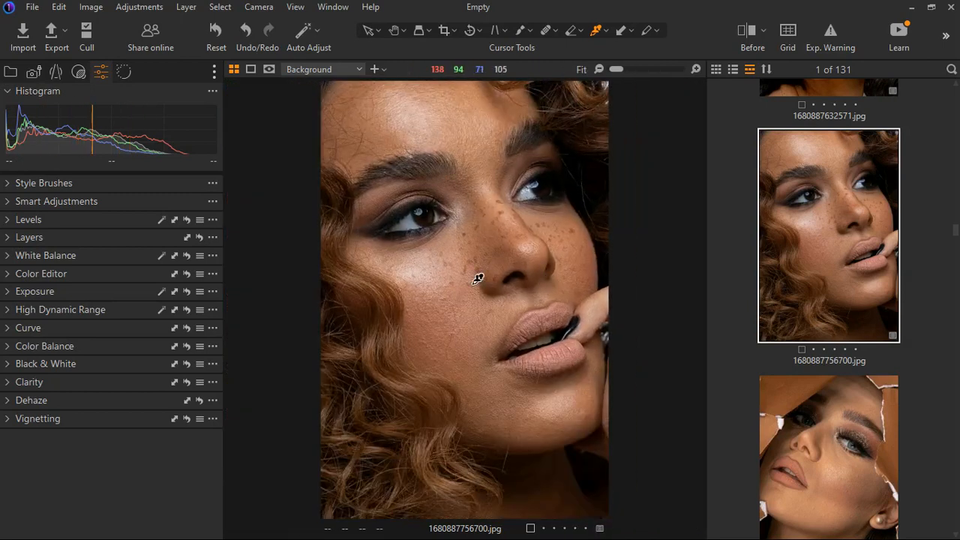
scroll(476, 379, "up", 3)
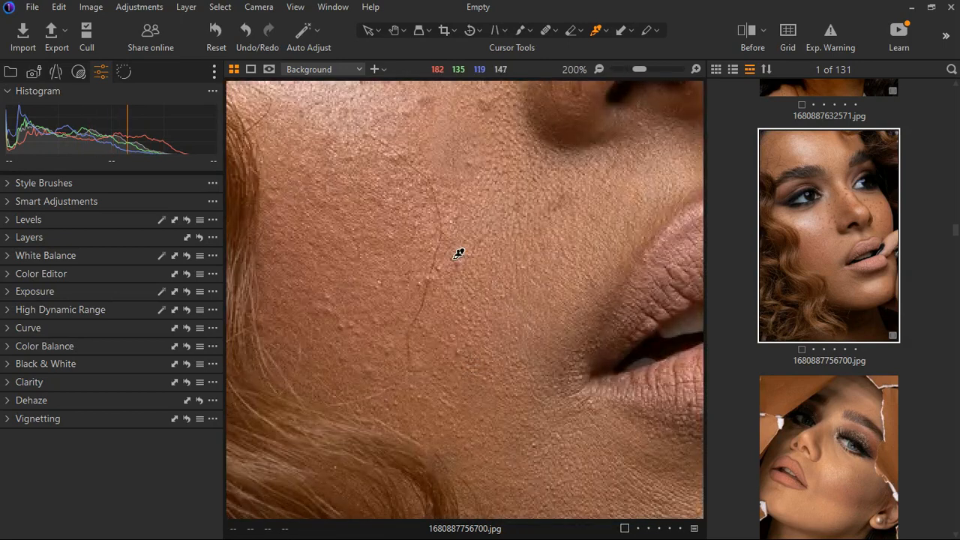
scroll(456, 253, "down", 1)
scroll(454, 306, "down", 1)
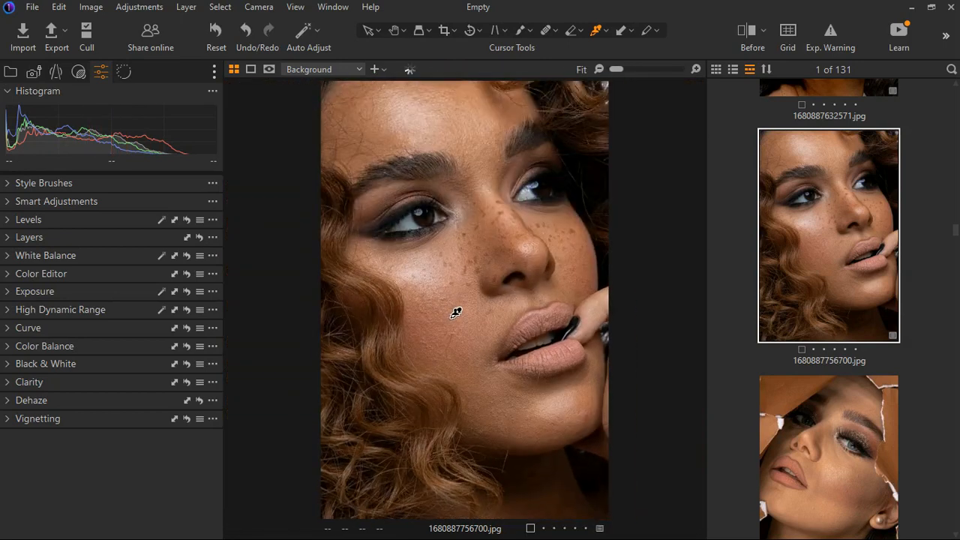
- Add a new empty adjustment layer above the background
left_click(15, 238)
left_click(183, 351)
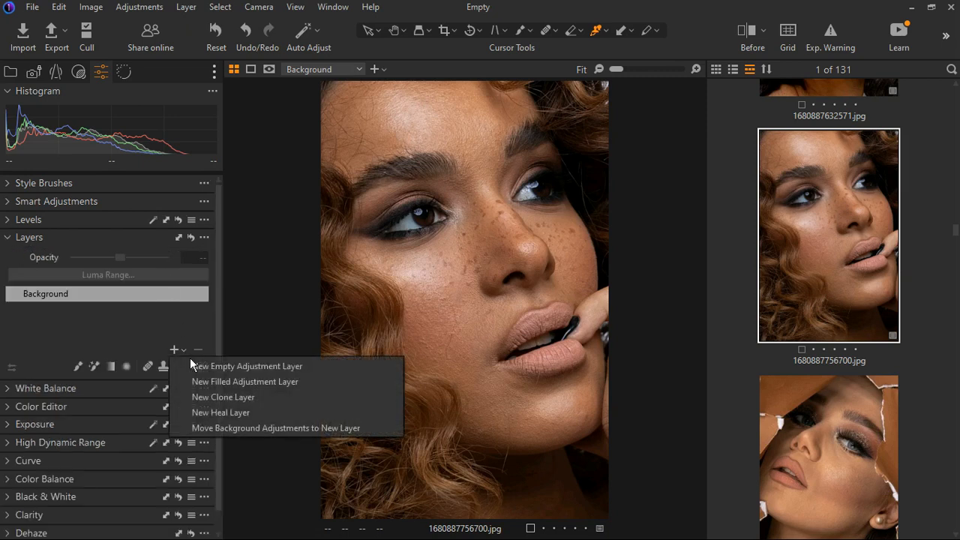
left_click(210, 371)
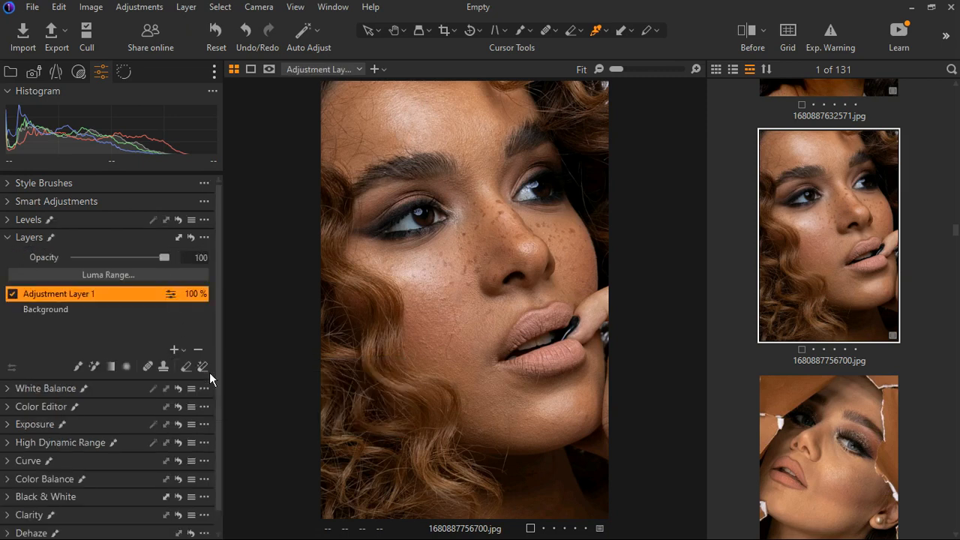
- Mask the whites of both eyes on Adjustment Layer 1 with the Magic Brush
left_click(101, 373)
scroll(398, 213, "up", 5)
scroll(412, 227, "down", 3)
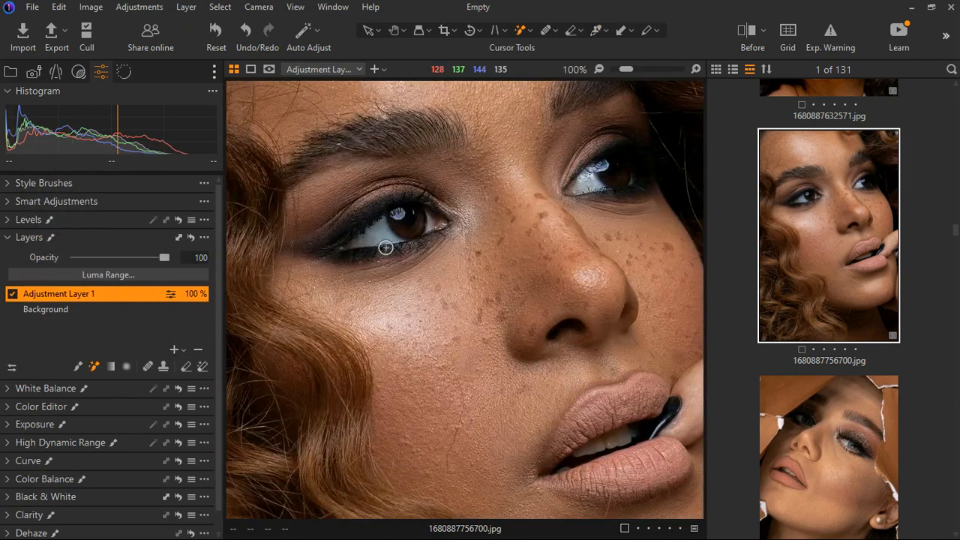
left_click(377, 239)
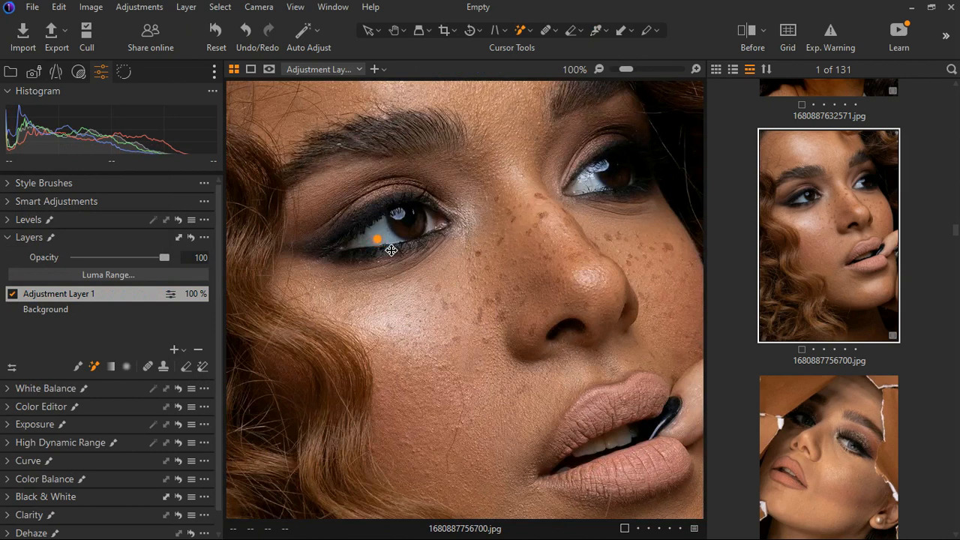
left_click(602, 187)
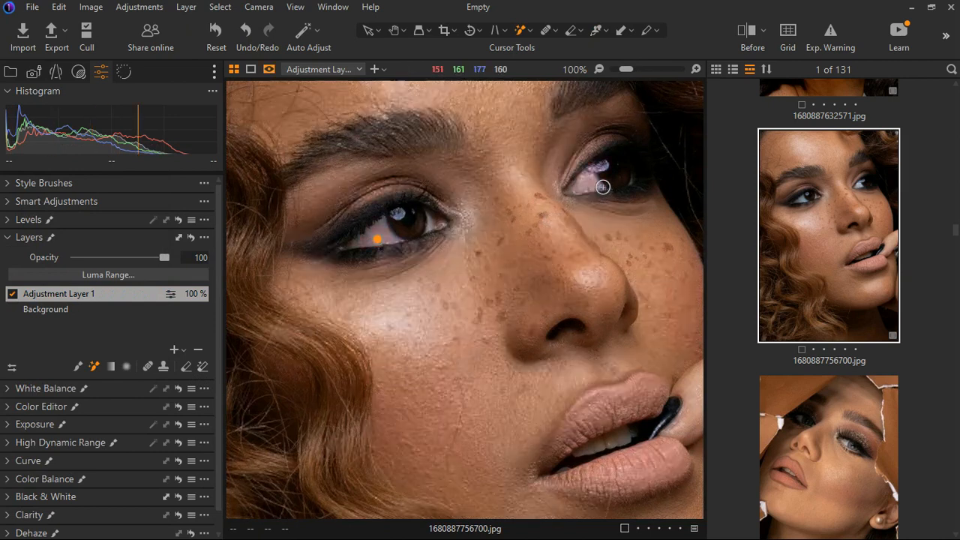
left_click(391, 235)
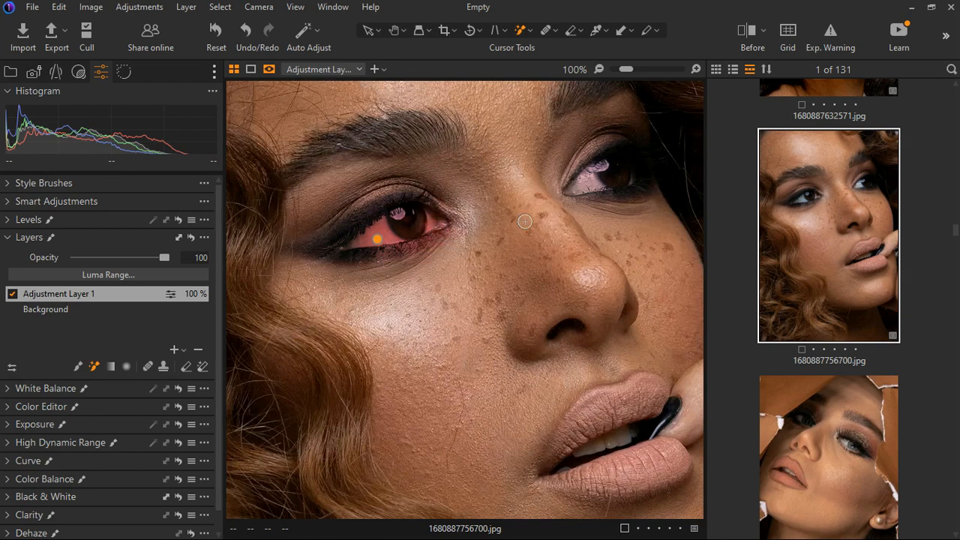
left_click(595, 192)
left_click(597, 192)
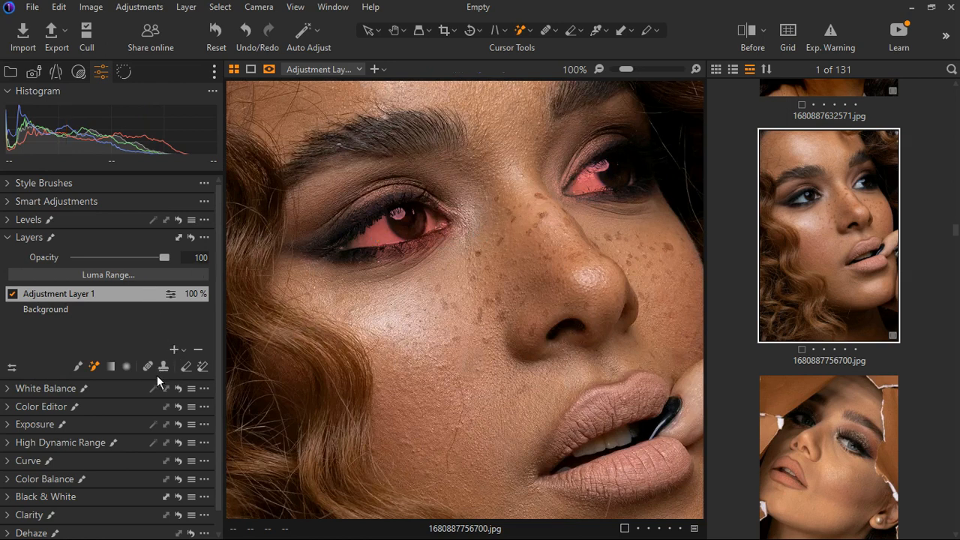
- Check the eye mask on the whole portrait by switching the mask overlay off and on
left_click(186, 366)
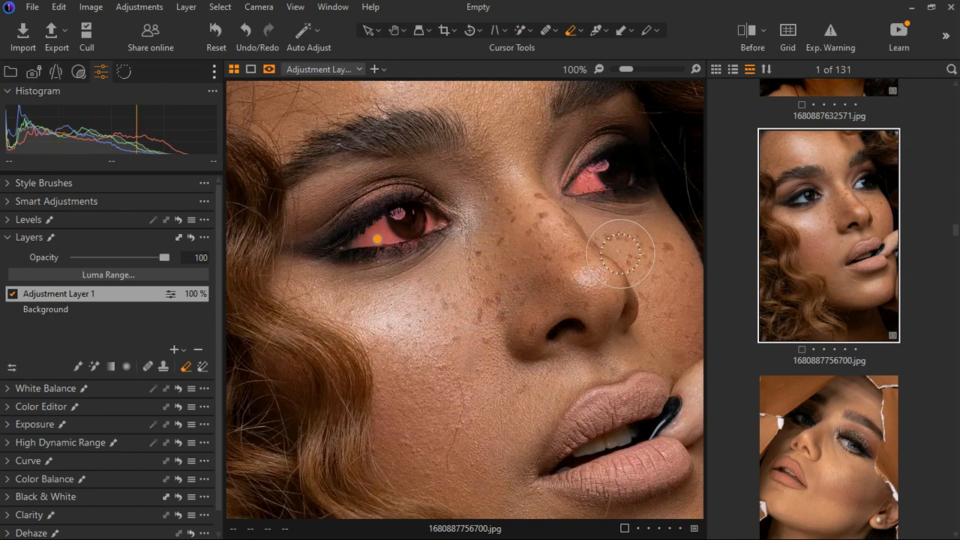
scroll(476, 306, "down", 2)
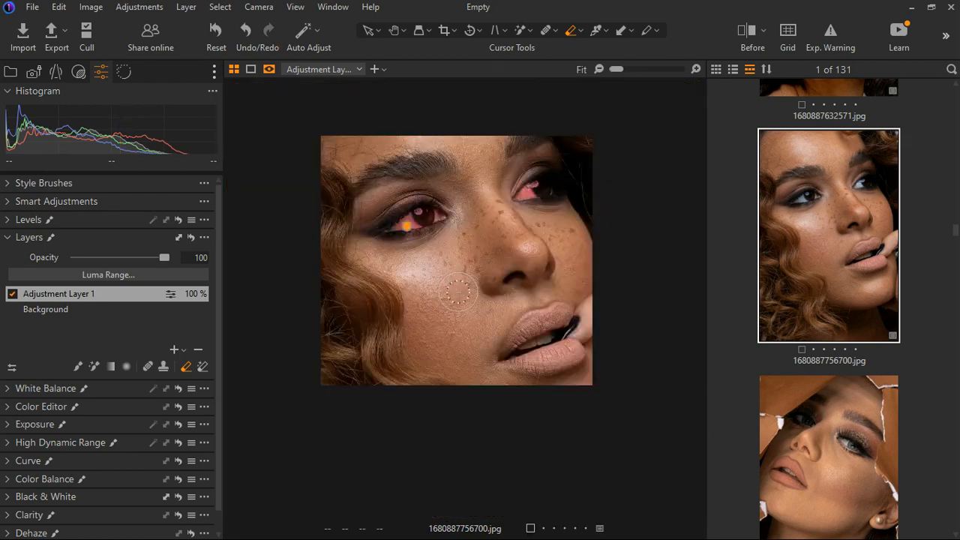
key("m")
key("m")
key("m")
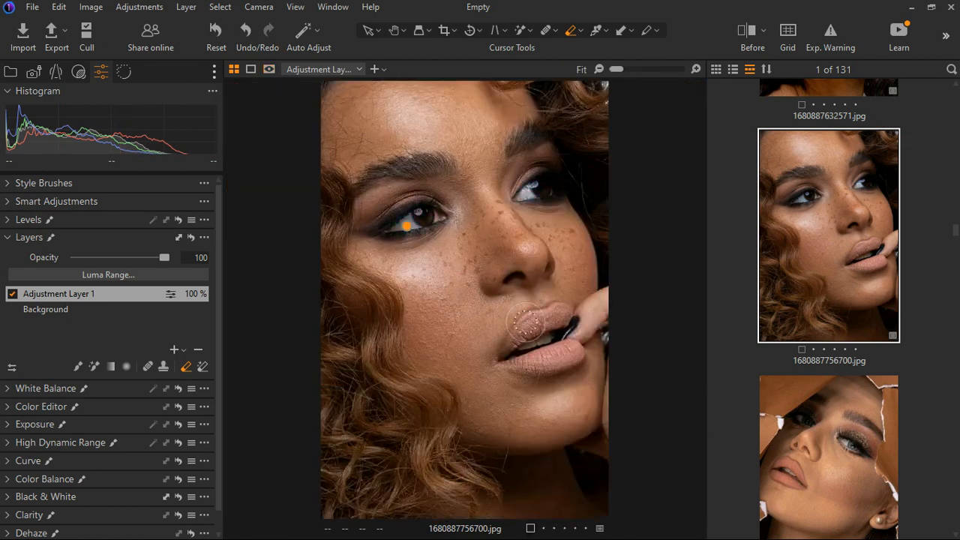
key("m")
- Paint the visible teeth between the lips into the layer mask with the regular brush
scroll(572, 373, "up", 5)
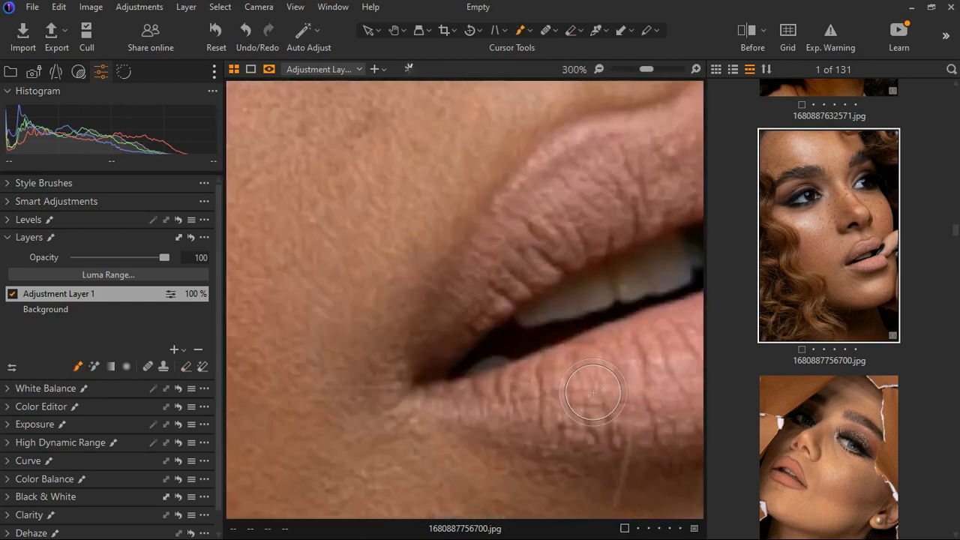
scroll(579, 377, "down", 4)
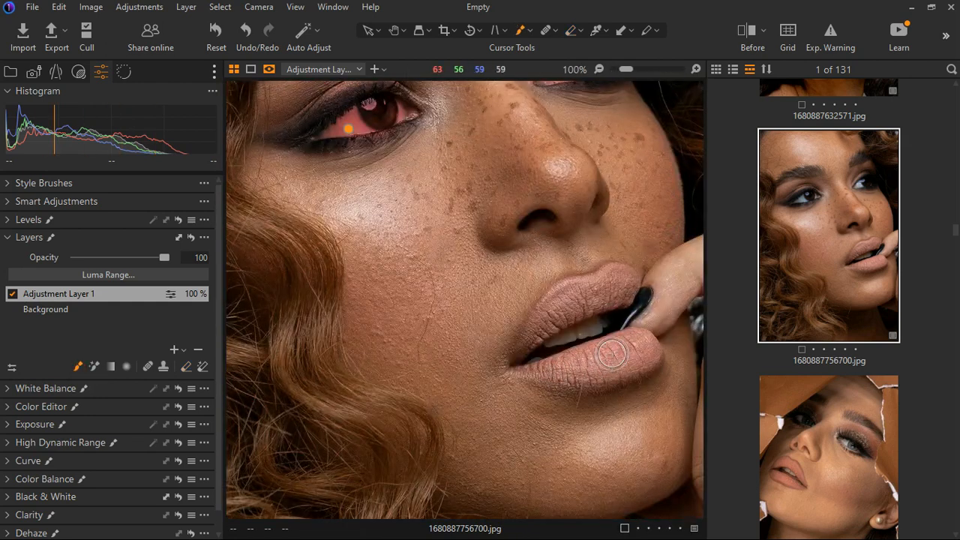
scroll(603, 346, "up", 1)
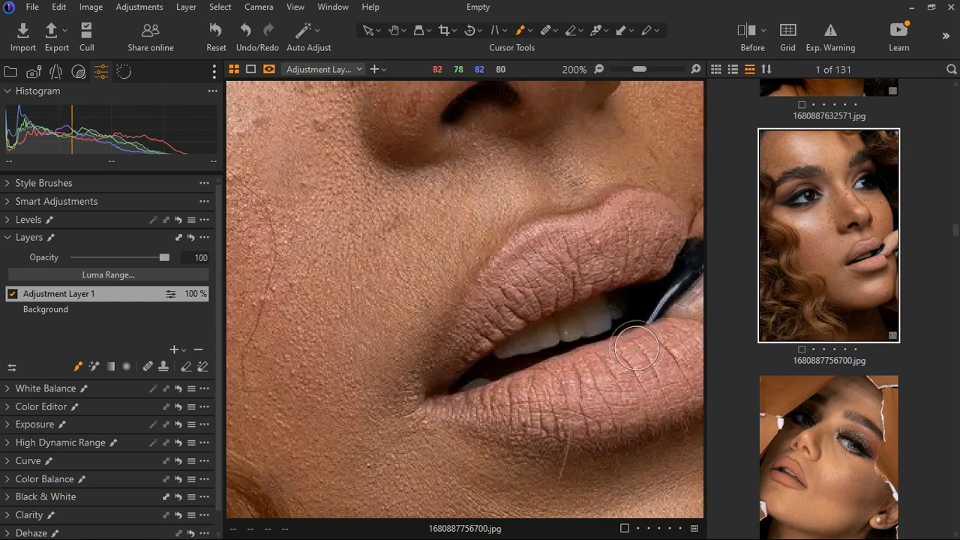
mouse_move(627, 324)
left_mouse_down()
mouse_move(604, 317)
mouse_move(589, 362)
mouse_move(516, 380)
mouse_move(489, 402)
mouse_move(553, 355)
mouse_move(597, 346)
left_mouse_up()
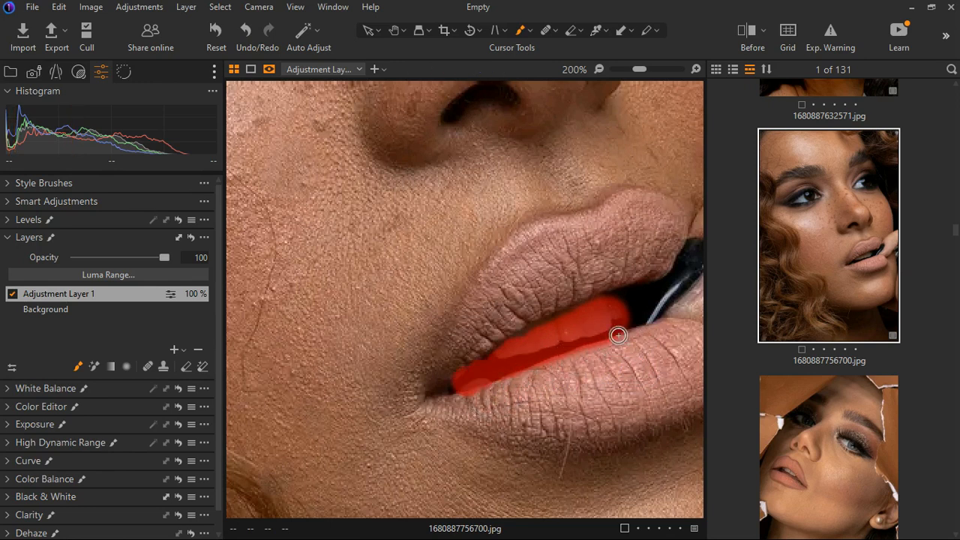
- Brush over the white on both sides of the iris in the eye nearer the camera to strengthen its mask
key("ctrl+0")
scroll(381, 231, "up", 2)
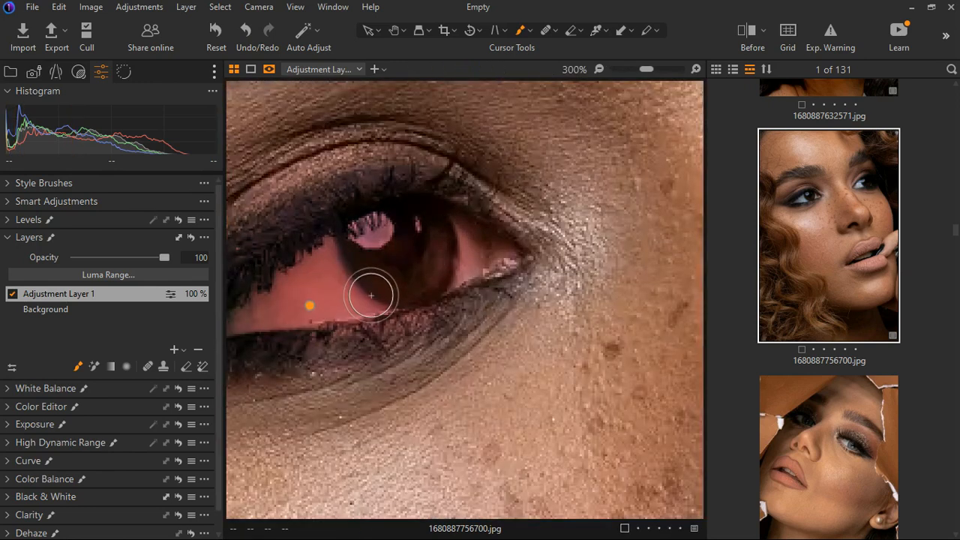
mouse_move(371, 289)
left_mouse_down()
mouse_move(277, 340)
mouse_move(385, 327)
mouse_move(381, 317)
mouse_move(484, 285)
mouse_move(503, 265)
mouse_move(497, 293)
mouse_move(483, 298)
left_mouse_up()
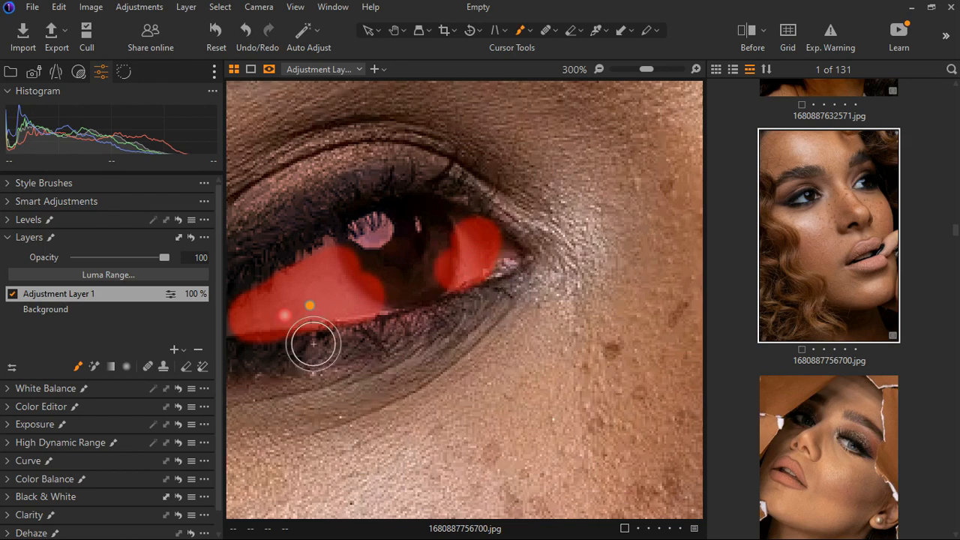
left_click(186, 366)
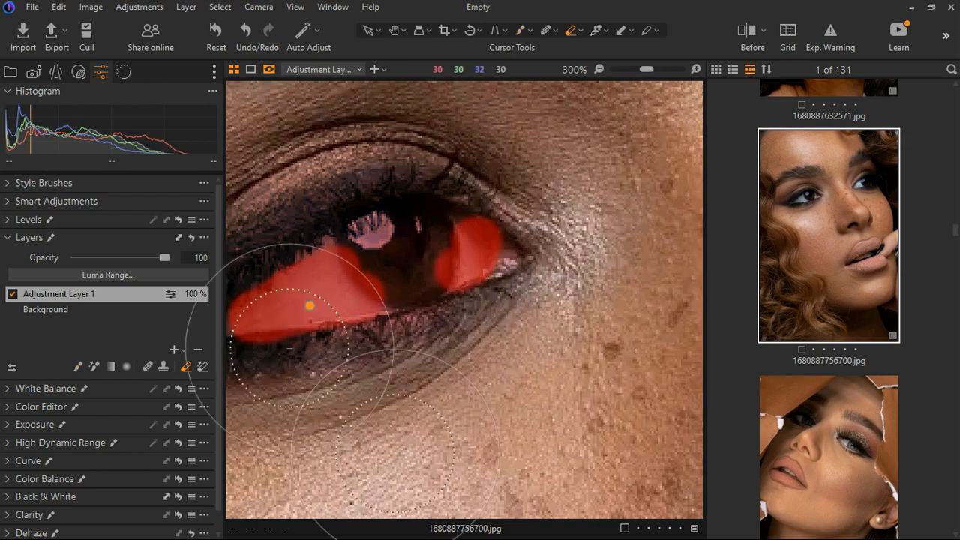
key("ctrl+0")
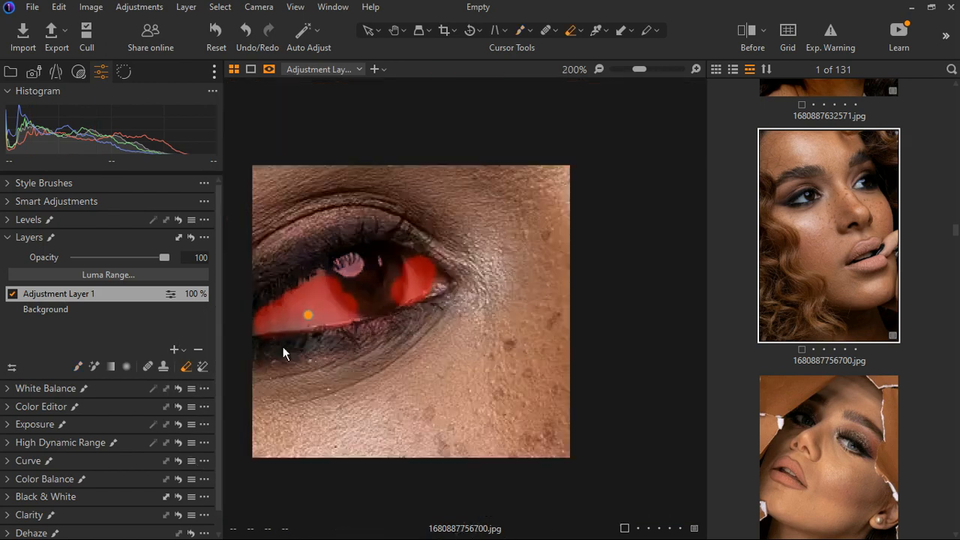
- Strengthen the mask over the white of the farther eye with the regular brush
scroll(530, 211, "up", 3)
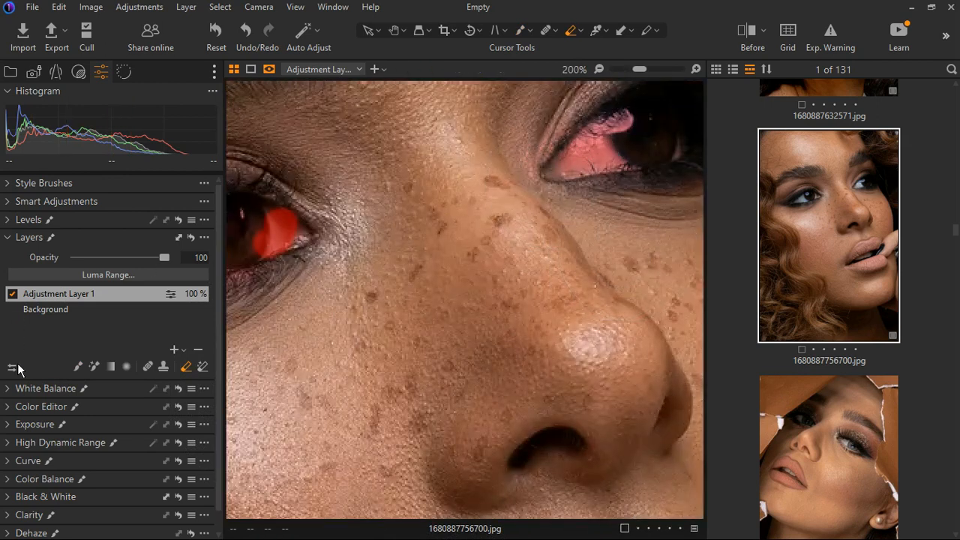
left_click(78, 366)
mouse_move(621, 144)
left_mouse_down()
mouse_move(632, 150)
mouse_move(590, 184)
mouse_move(623, 177)
left_mouse_up()
key("ctrl+0")
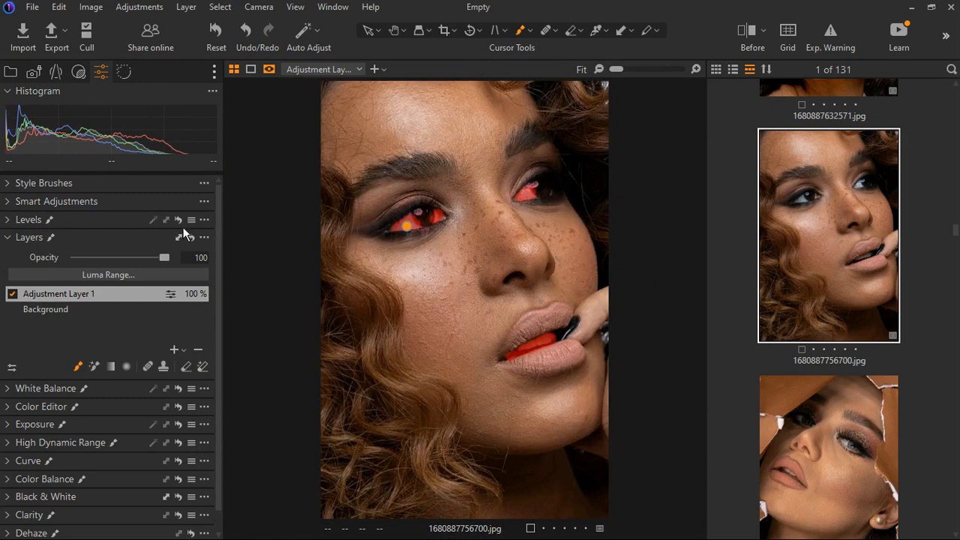
- Hide the mask overlay and set the layer's white balance by sampling the white of the nearer eye
key("m")
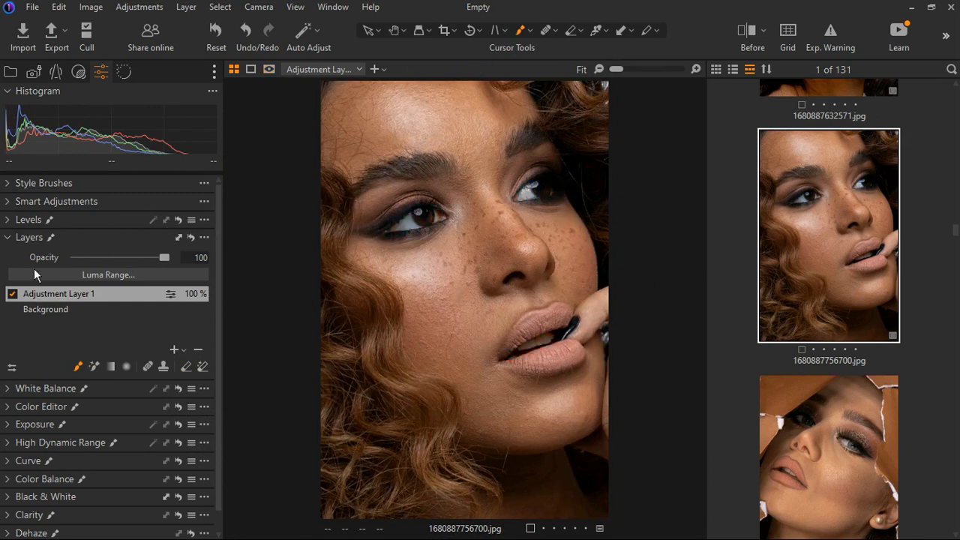
left_click(9, 238)
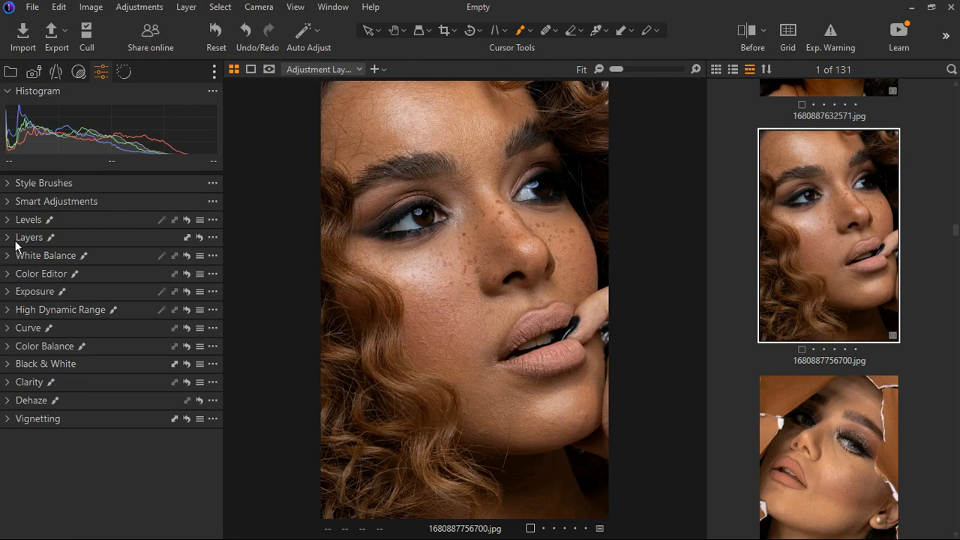
left_click(15, 262)
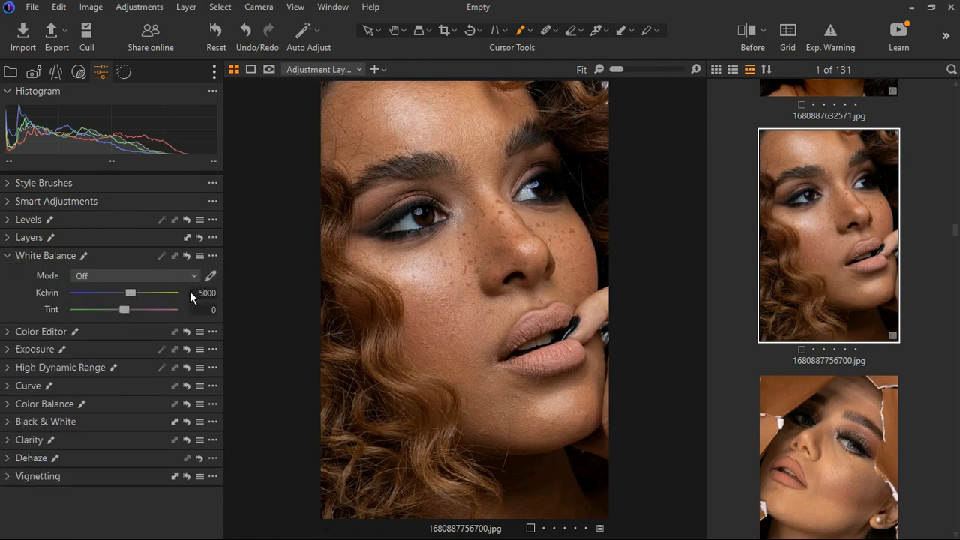
left_click(211, 276)
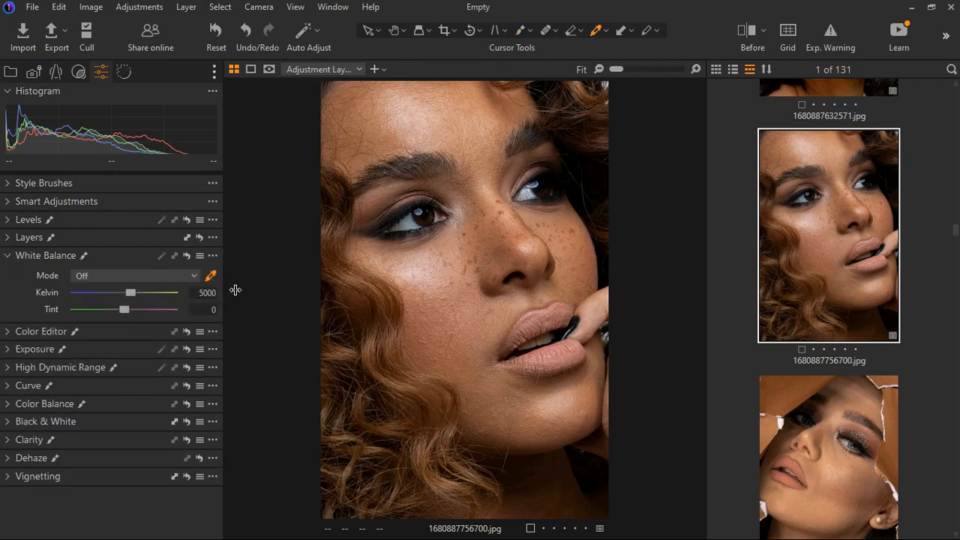
left_click(414, 237)
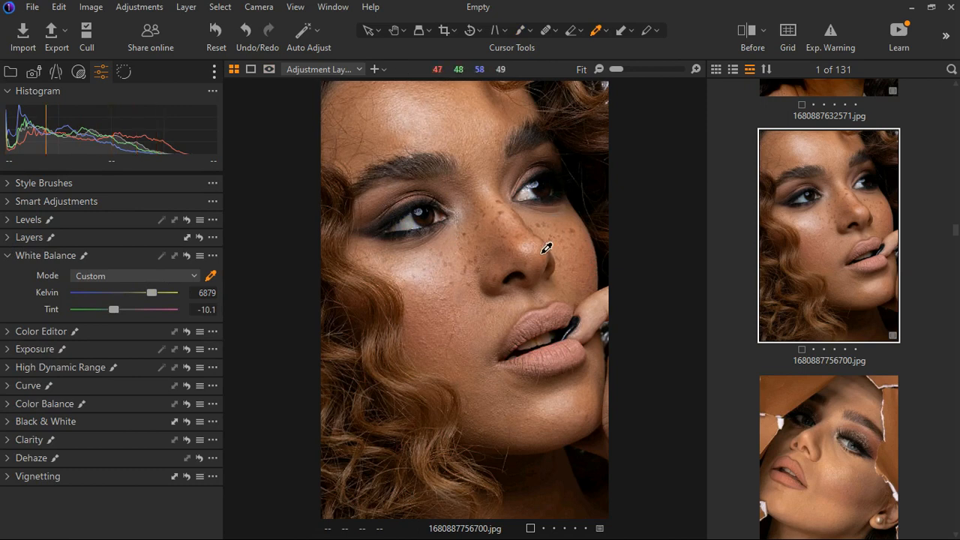
- Set the layer's exposure adjustments to Brightness 12 and Saturation -59
left_click(13, 264)
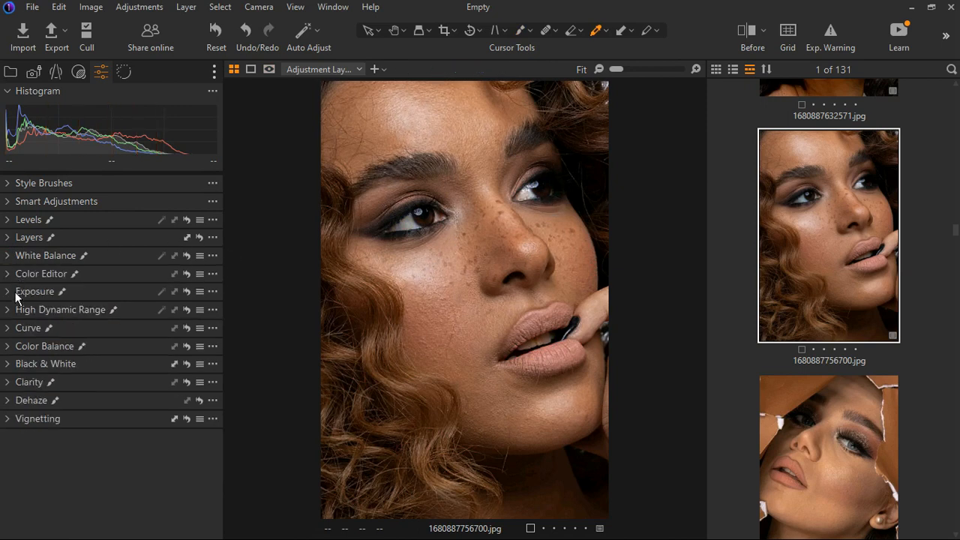
left_click(16, 297)
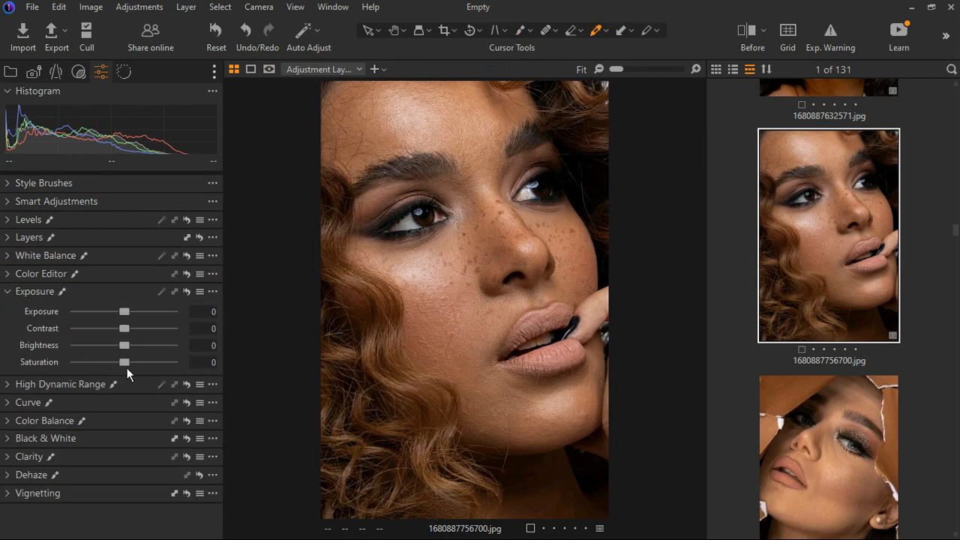
left_click_drag(127, 367, 105, 370)
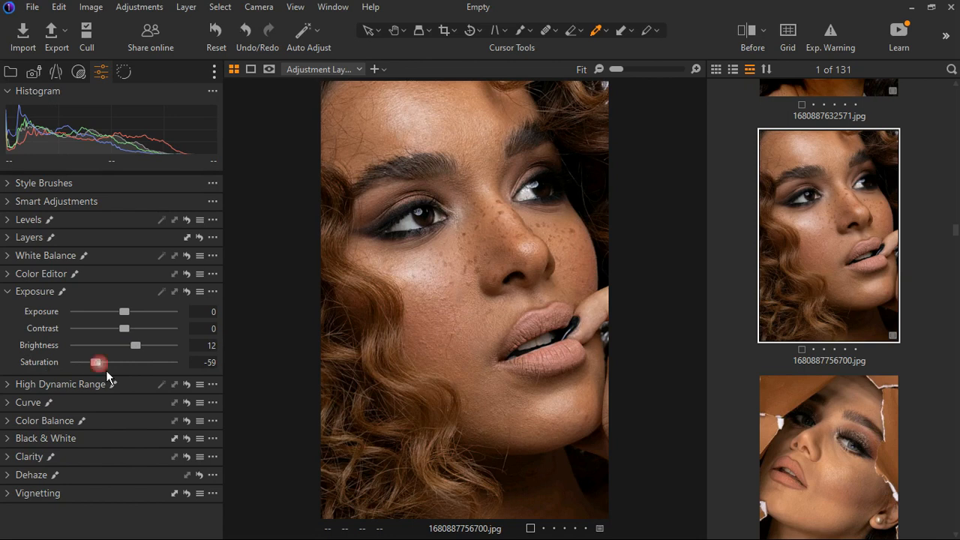
left_click(15, 292)
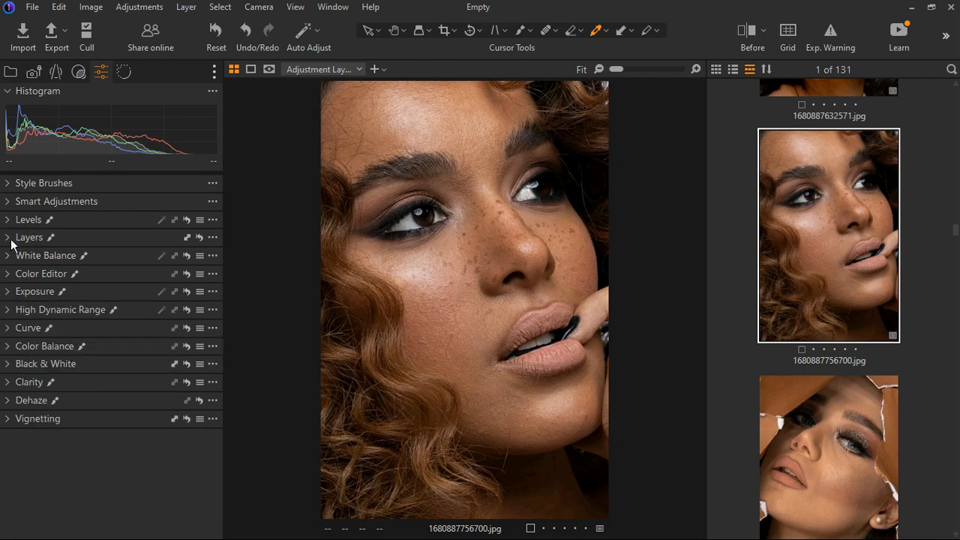
- Toggle Adjustment Layer 1 off and back on to compare the eyes and teeth before and after
left_click(13, 238)
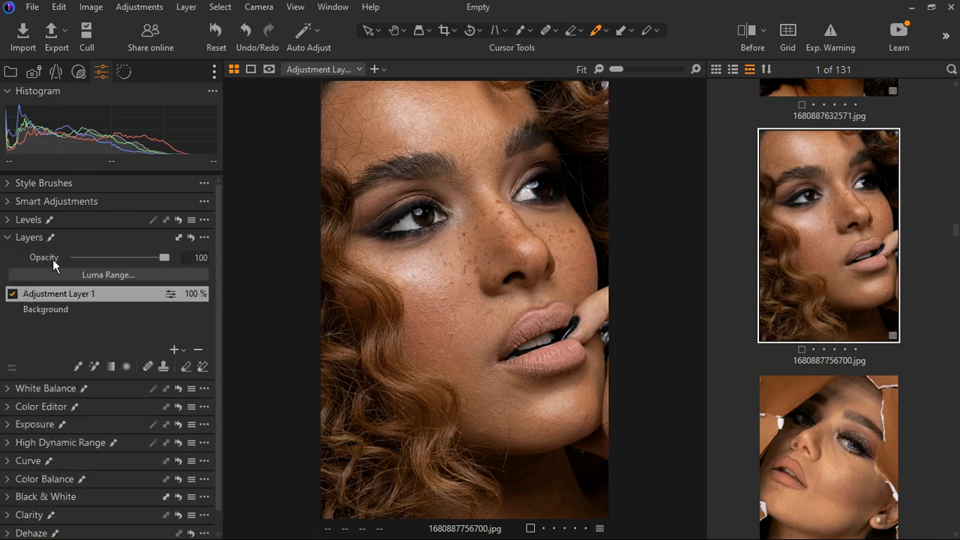
left_click(21, 299)
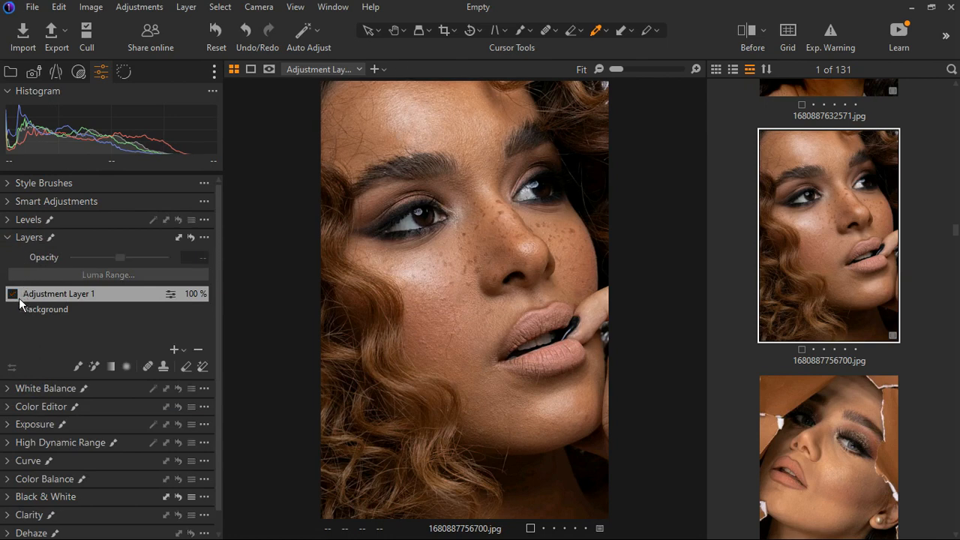
left_click(19, 299)
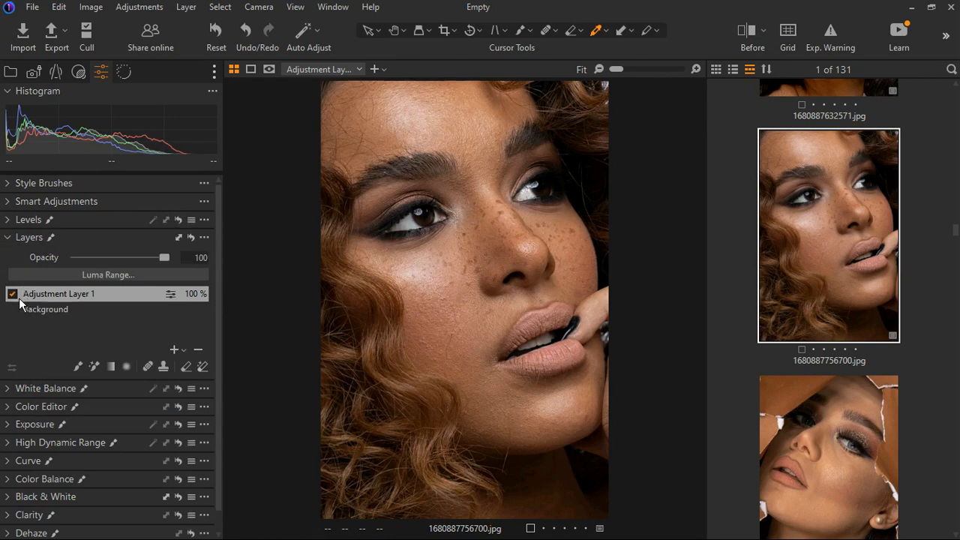
- Add a new empty adjustment layer above Adjustment Layer 1
left_click(24, 237)
left_click(15, 240)
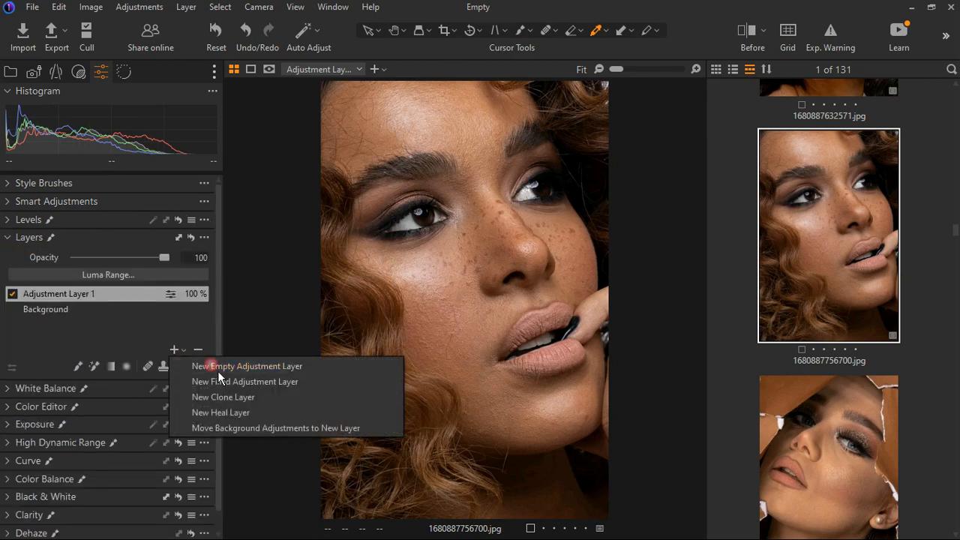
left_click(217, 371)
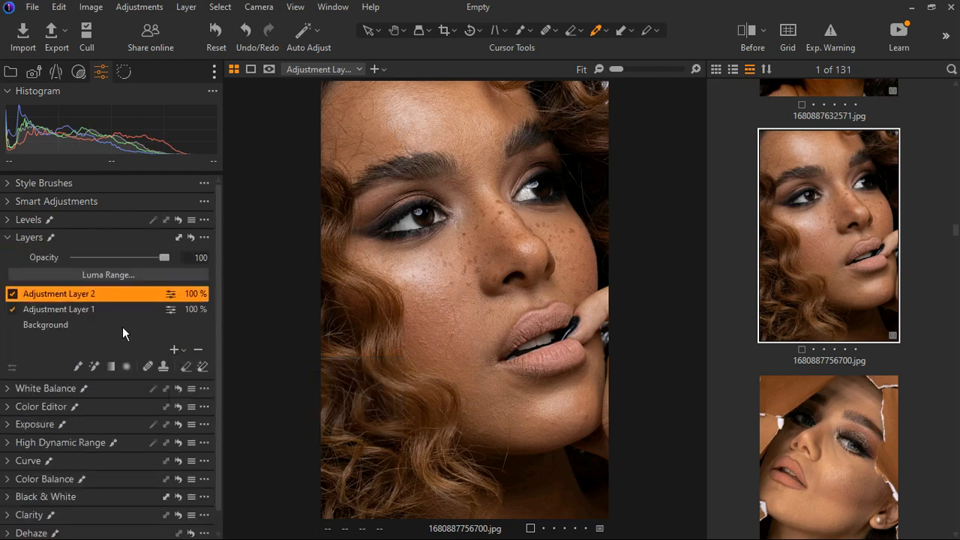
- Mask the skin of the forehead, cheeks, chin and neck on the new layer with the Magic Brush
left_click(96, 370)
left_click(453, 112)
left_click(464, 138)
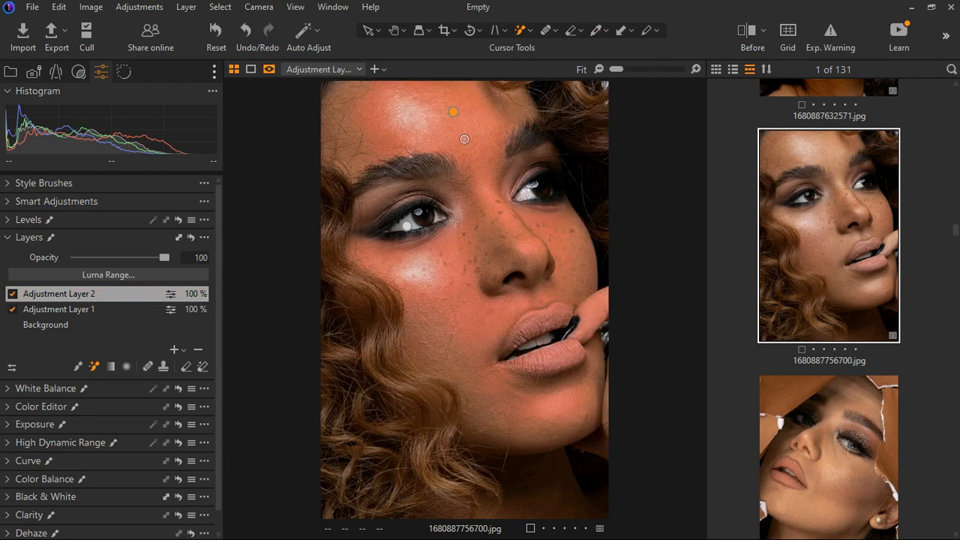
left_click(453, 296)
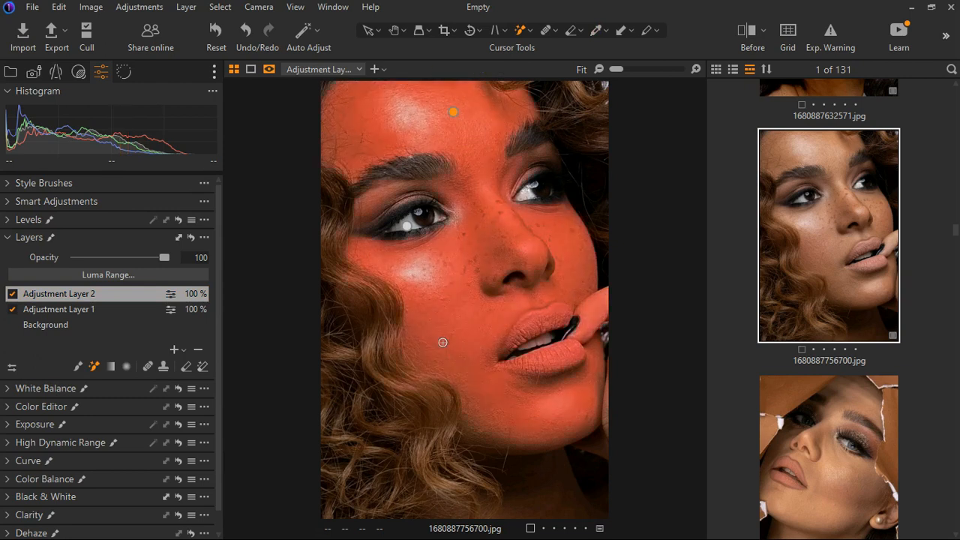
left_click(555, 420)
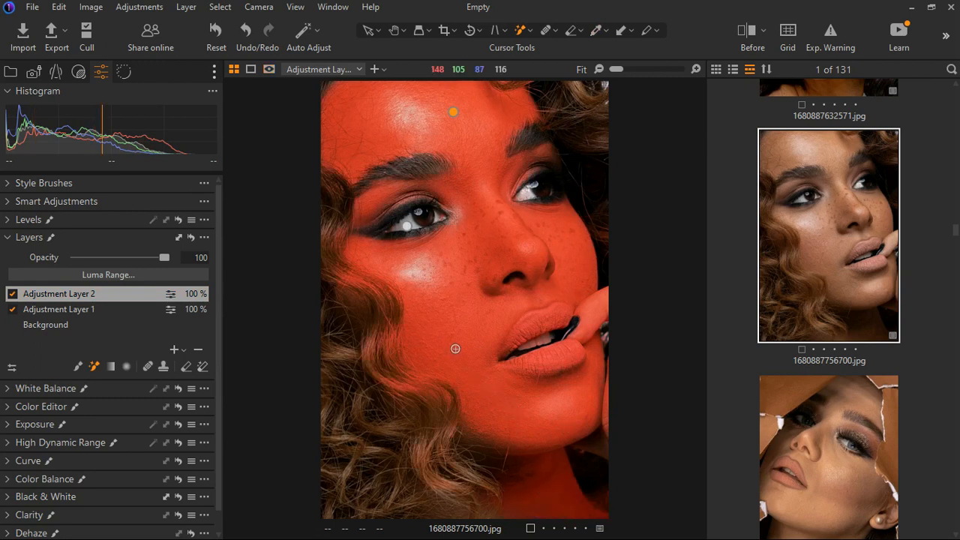
- Erase the skin layer's mask from the lips and teeth with the regular eraser
key("m")
scroll(604, 341, "up", 2)
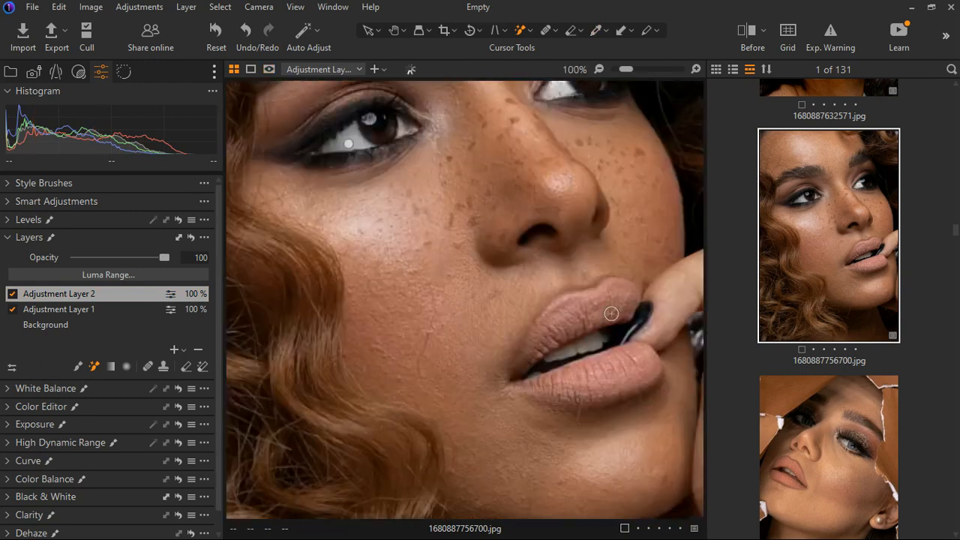
key("m")
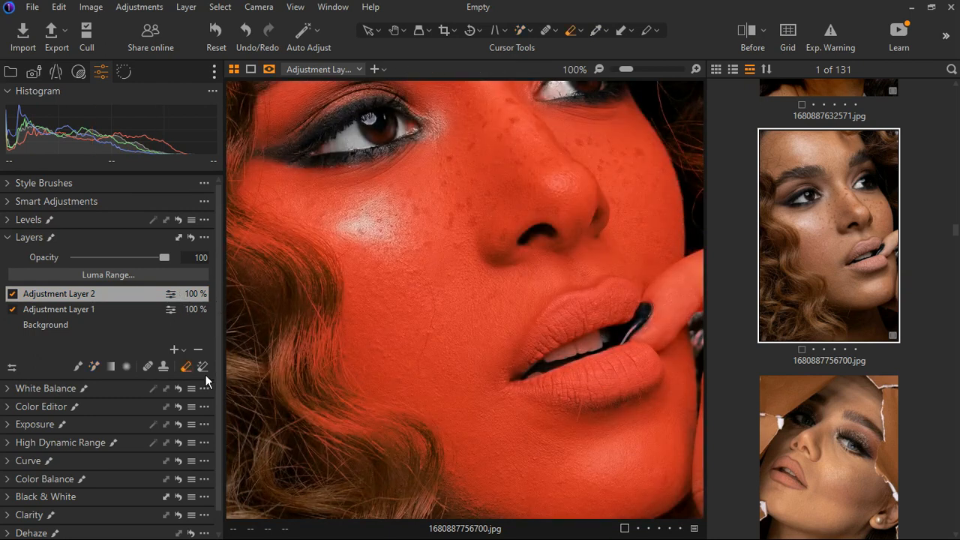
mouse_move(611, 402)
left_mouse_down()
mouse_move(674, 407)
mouse_move(611, 425)
left_mouse_up()
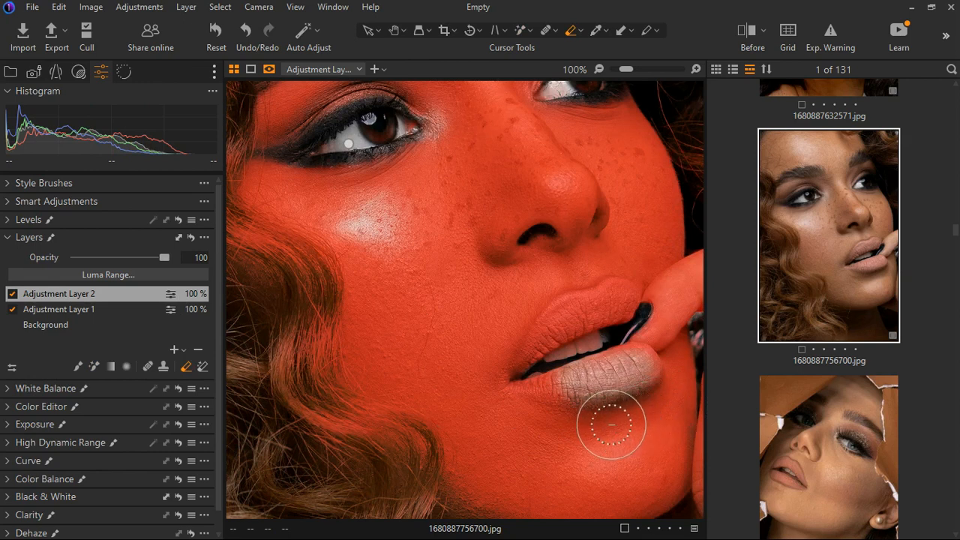
mouse_move(585, 378)
left_mouse_down()
mouse_move(663, 337)
mouse_move(616, 350)
mouse_move(589, 396)
mouse_move(633, 397)
mouse_move(677, 372)
mouse_move(666, 380)
mouse_move(674, 400)
mouse_move(610, 421)
mouse_move(565, 413)
mouse_move(597, 393)
mouse_move(643, 385)
left_mouse_up()
key("ctrl+0")
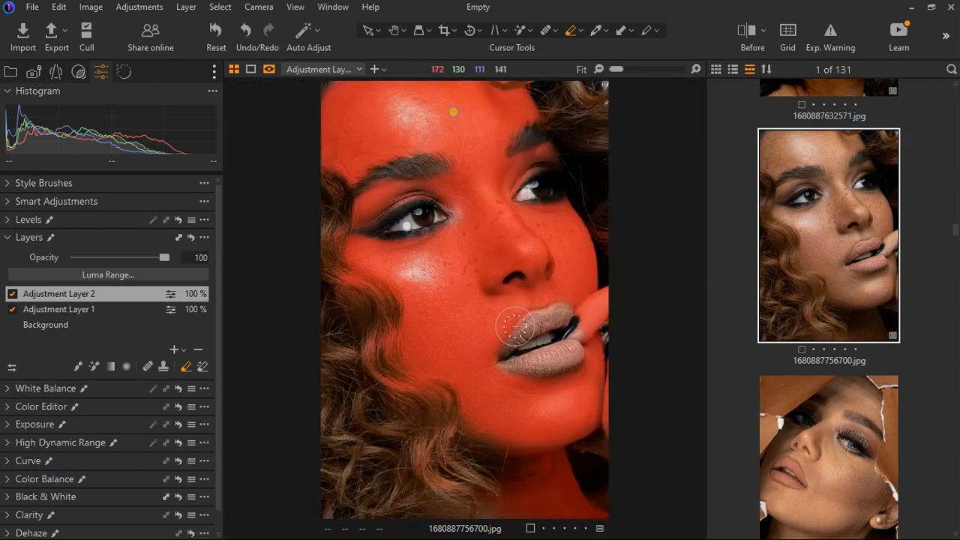
- Toggle the mask overlay on and off to check the skin mask's coverage, leaving the overlay hidden
key("m")
key("m")
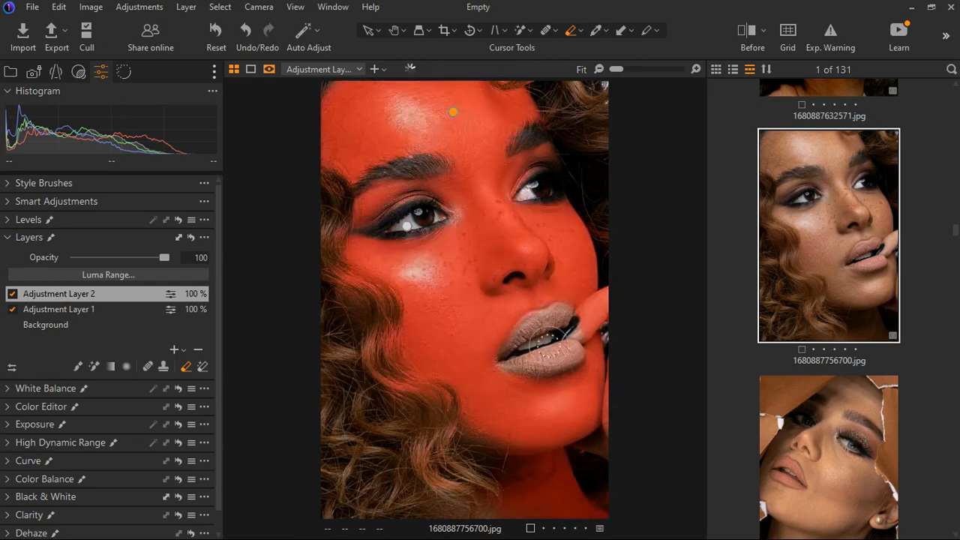
key("m")
key("m")
key("m")
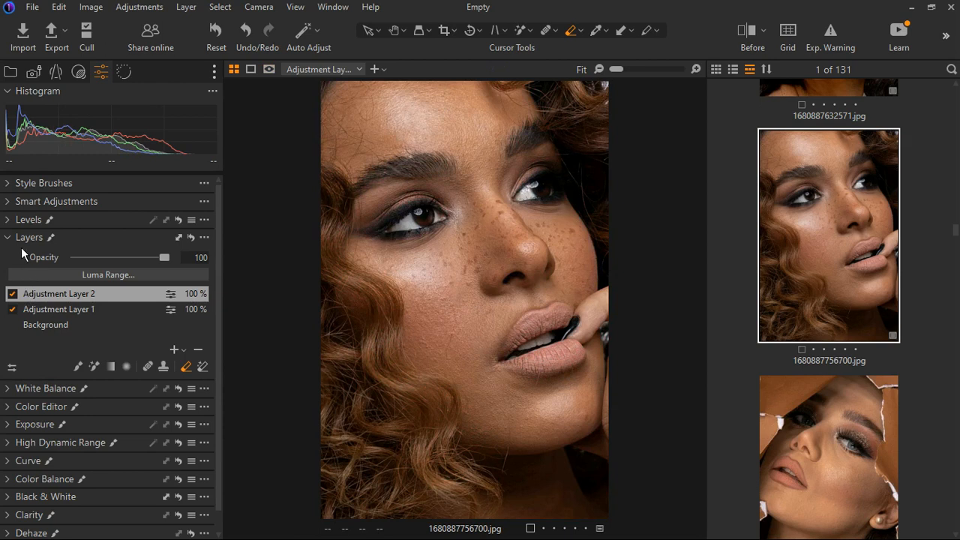
- Rename Adjustment Layer 2 as "skin correction"
left_click(17, 245)
left_click(17, 245)
double_click(46, 293)
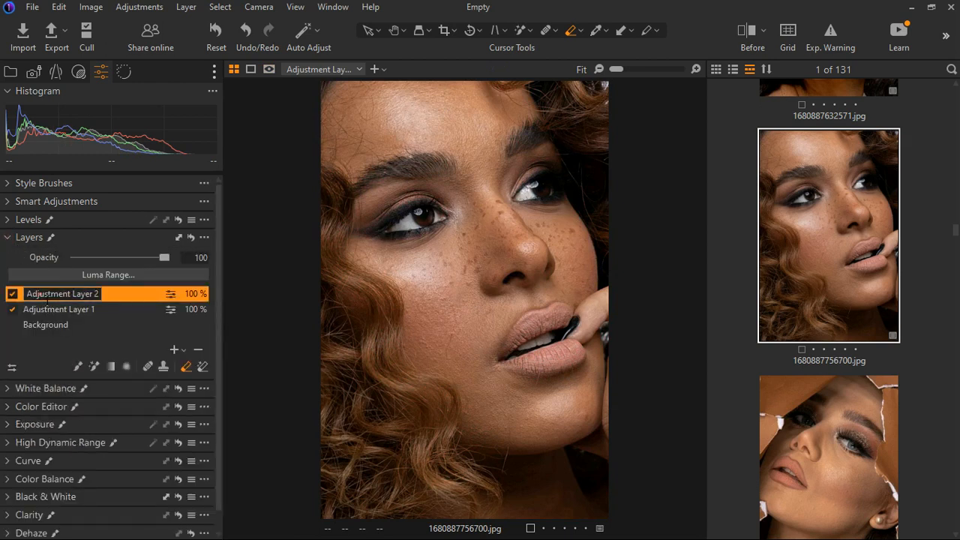
type("skin c")
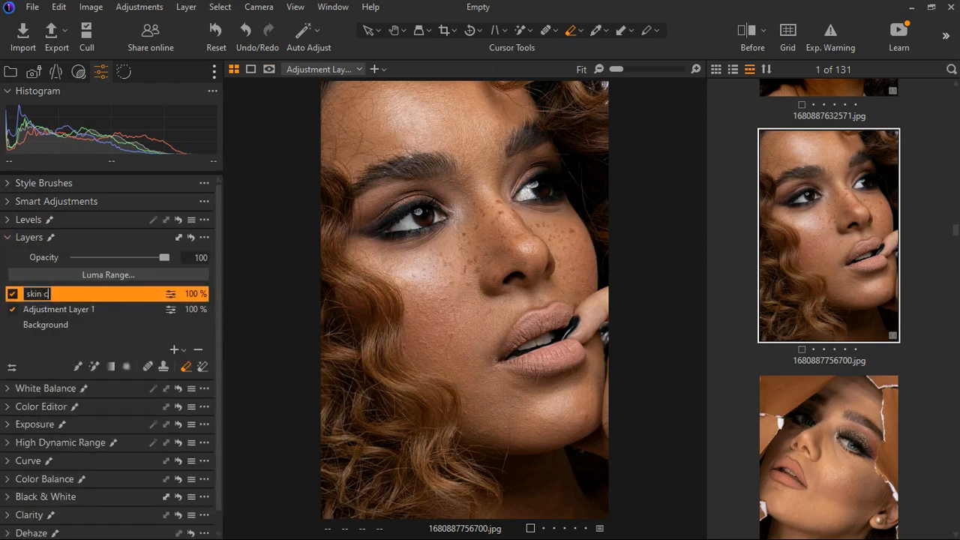
type("orrection")
key("Return")
- Sample a skin color from the bridge of the nose for the Color Editor's Skin Tone correction
left_click(13, 243)
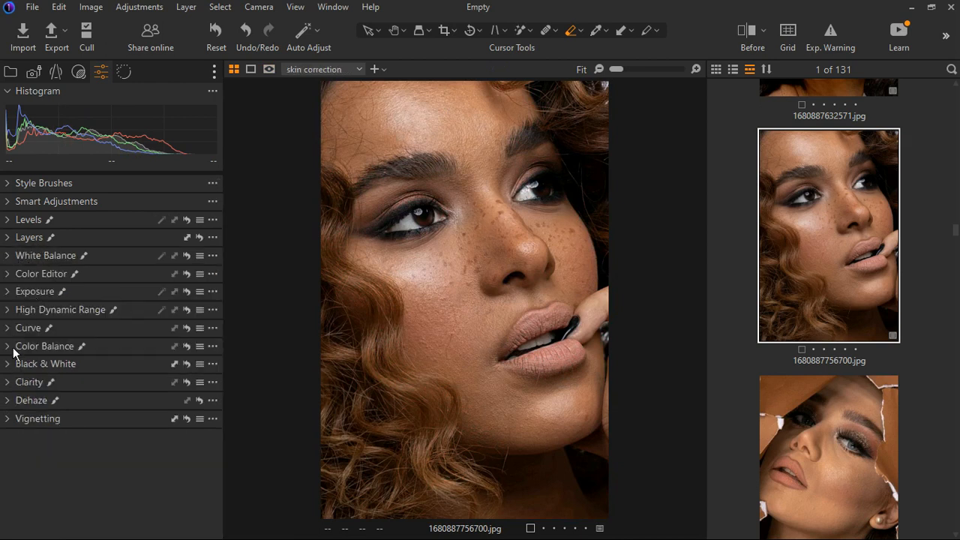
left_click(13, 273)
scroll(144, 331, "down", 2)
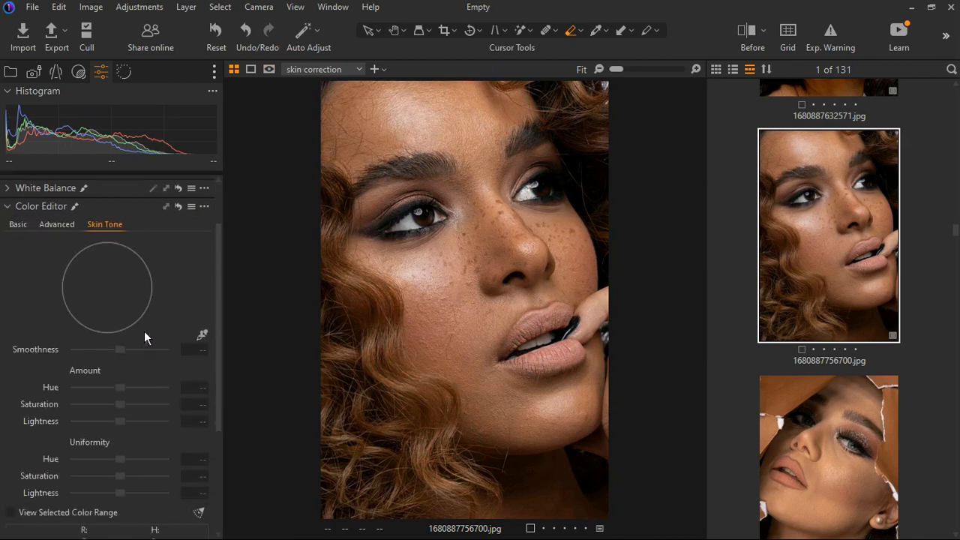
left_click(202, 335)
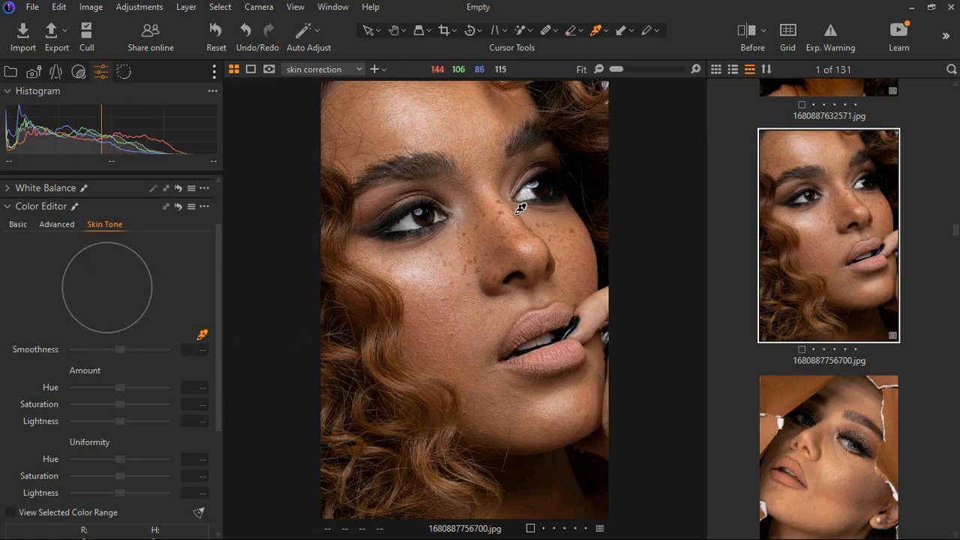
scroll(558, 227, "up", 2)
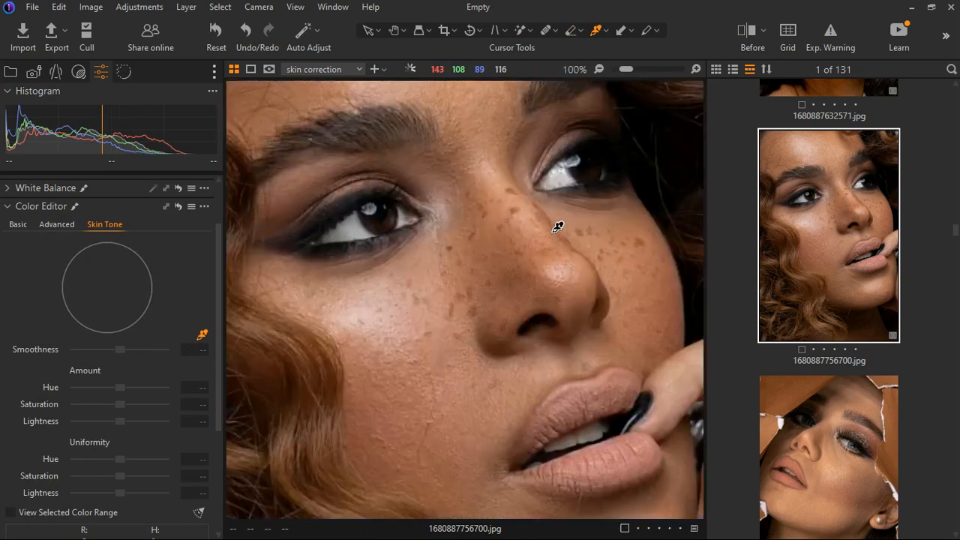
left_click(512, 223)
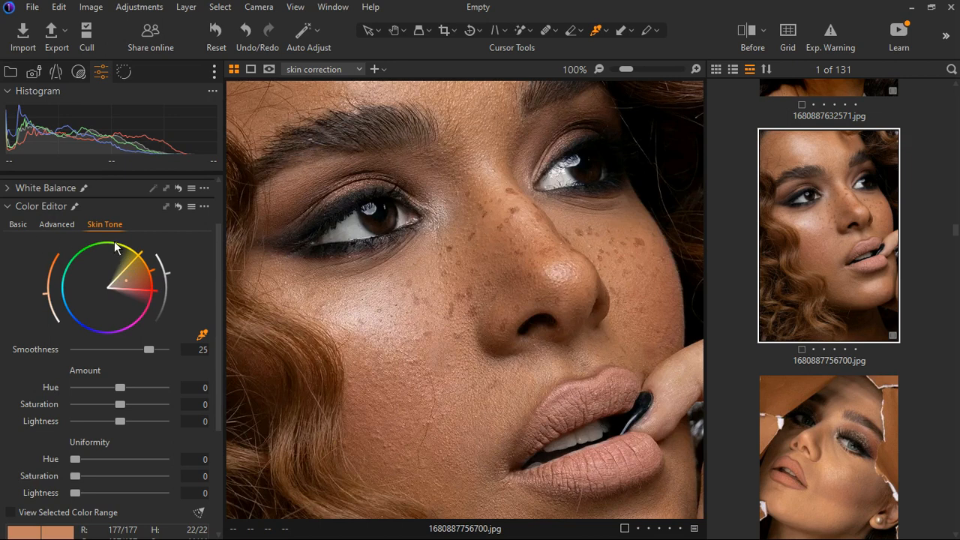
left_click(29, 232)
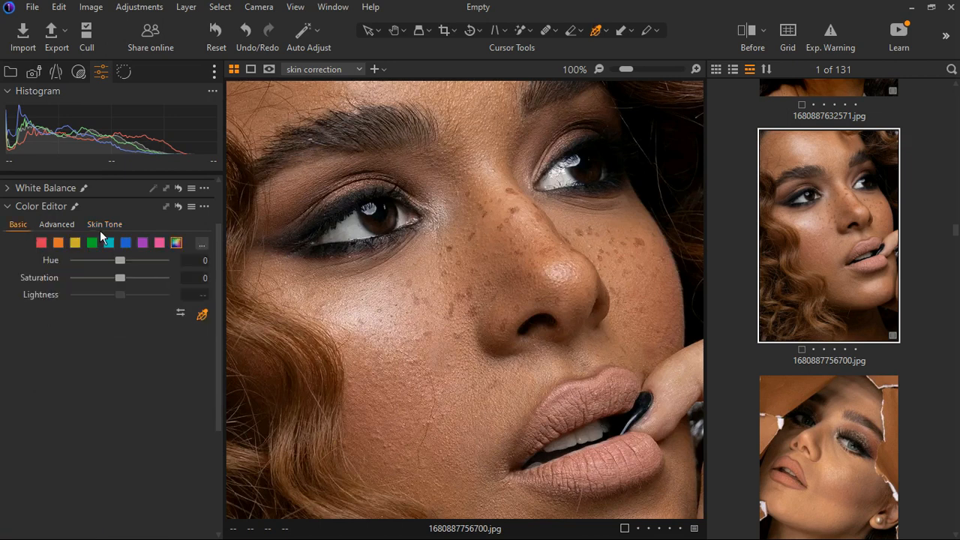
left_click(110, 229)
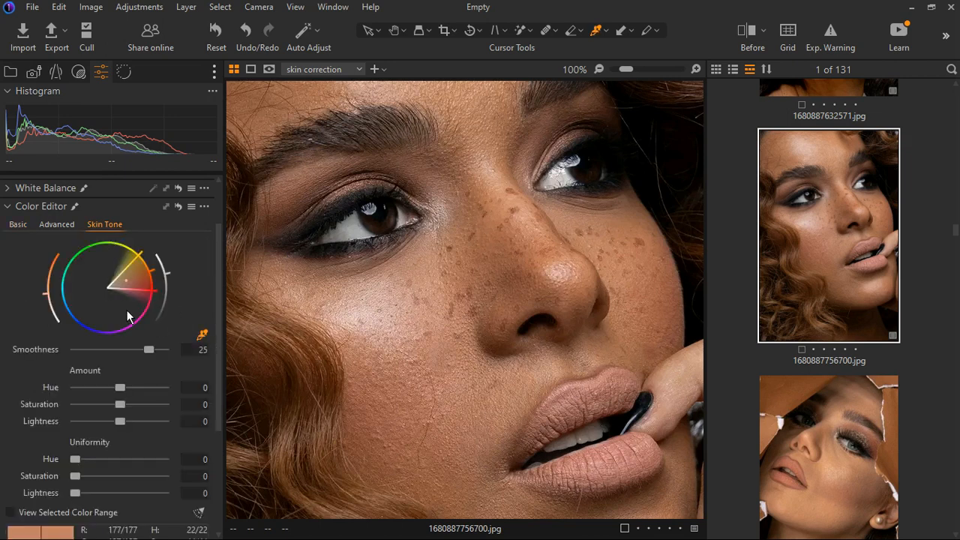
- Set the skin tone Uniformity to Hue 91, Saturation 91 and Lightness 8
scroll(127, 312, "down", 3)
scroll(602, 324, "down", 3)
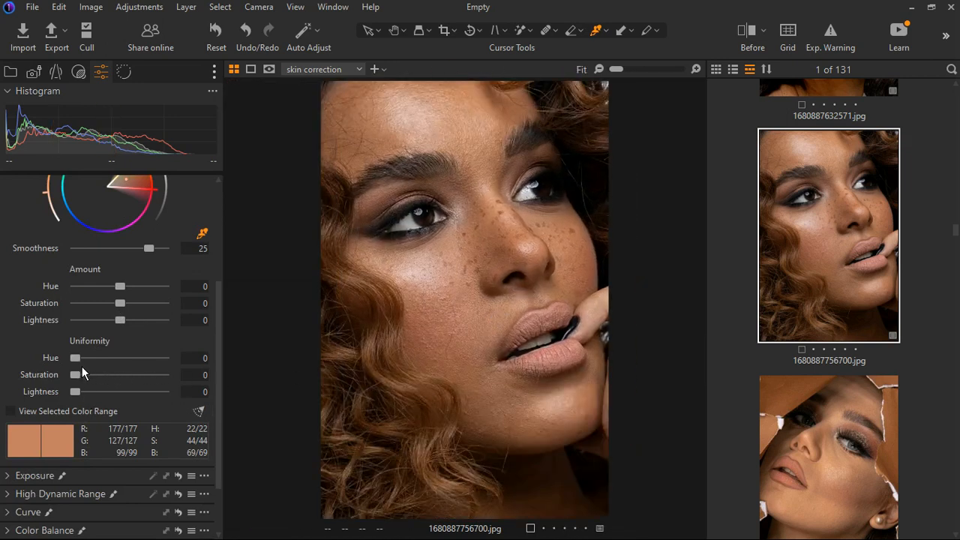
left_click_drag(76, 361, 147, 368)
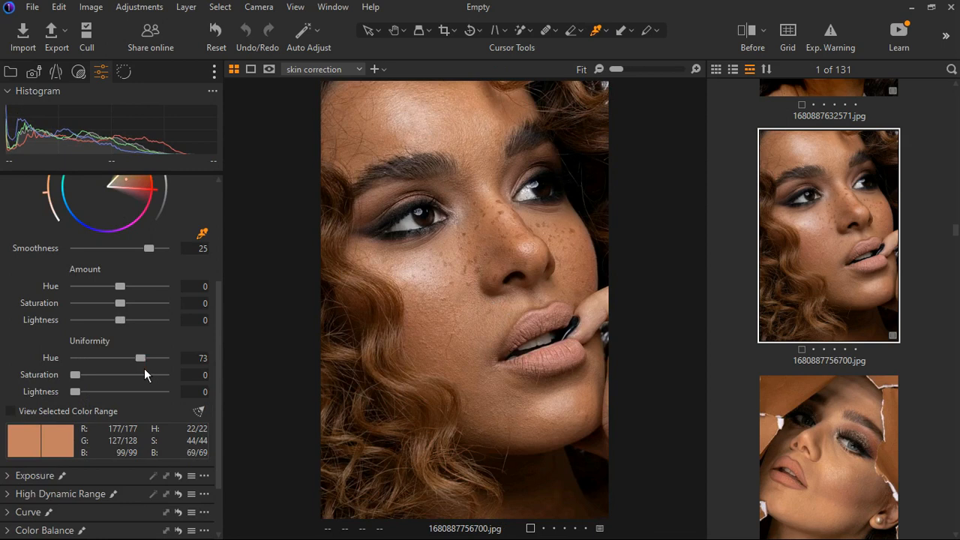
left_click_drag(127, 384, 145, 380)
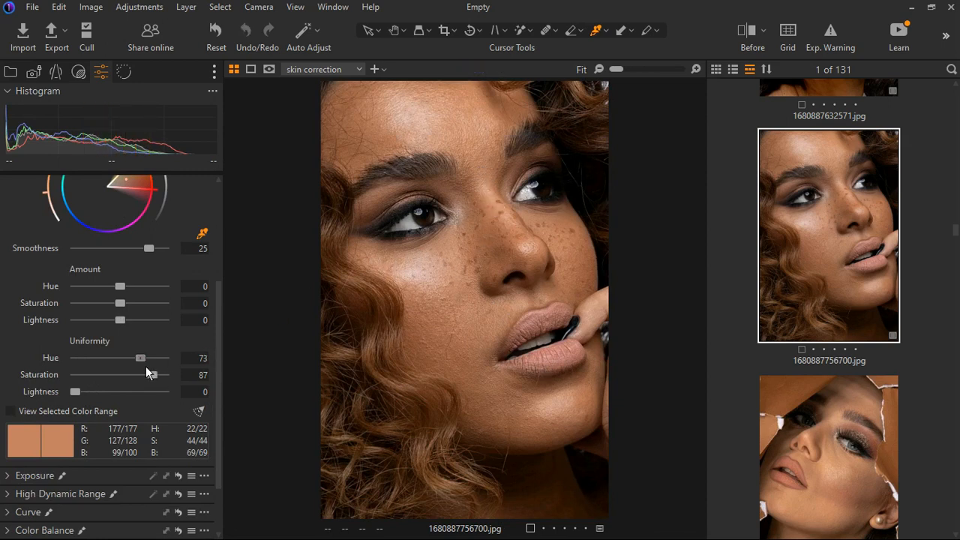
double_click(144, 363)
left_click_drag(126, 364, 166, 383)
left_click_drag(89, 397, 91, 396)
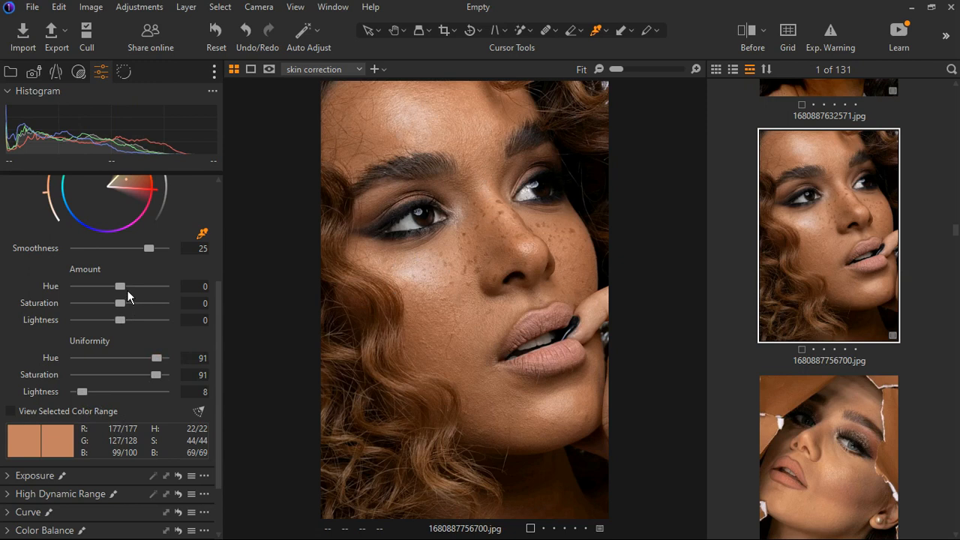
- Set the skin tone Amount to Hue 2.3 and Saturation 3.3
left_click_drag(127, 291, 104, 292)
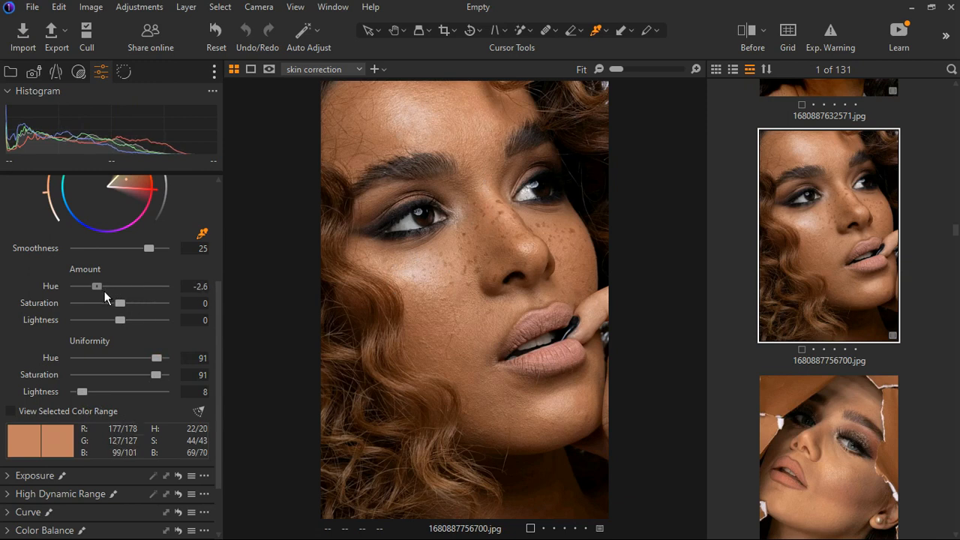
left_click_drag(129, 292, 148, 293)
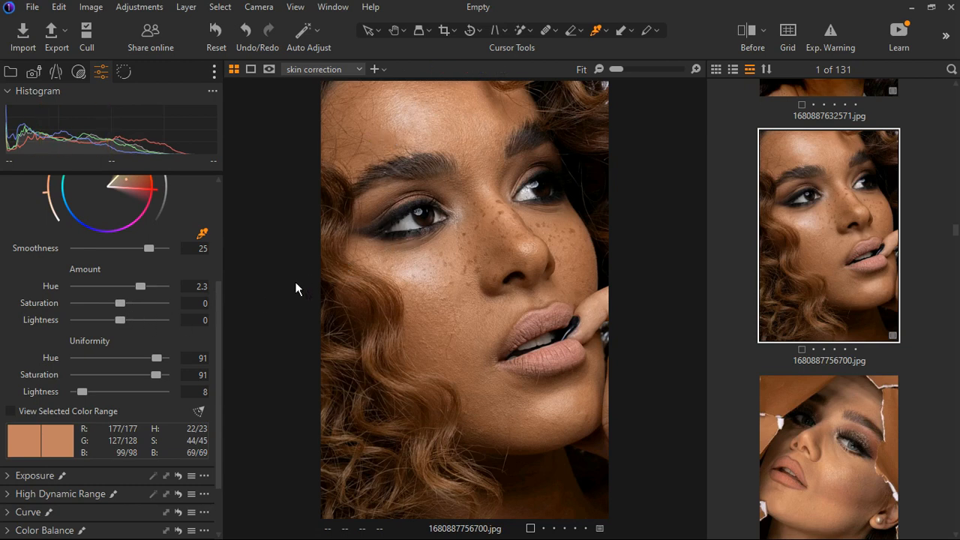
left_click_drag(118, 310, 132, 310)
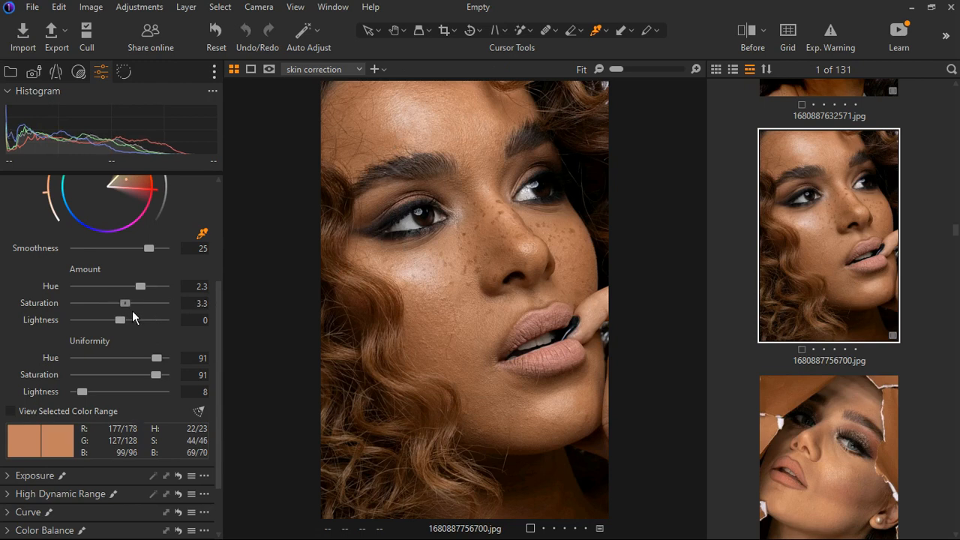
- Hide the skin correction layer, examine the cheek and mouth area up close, and show the layer again to compare the result
scroll(85, 268, "up", 3)
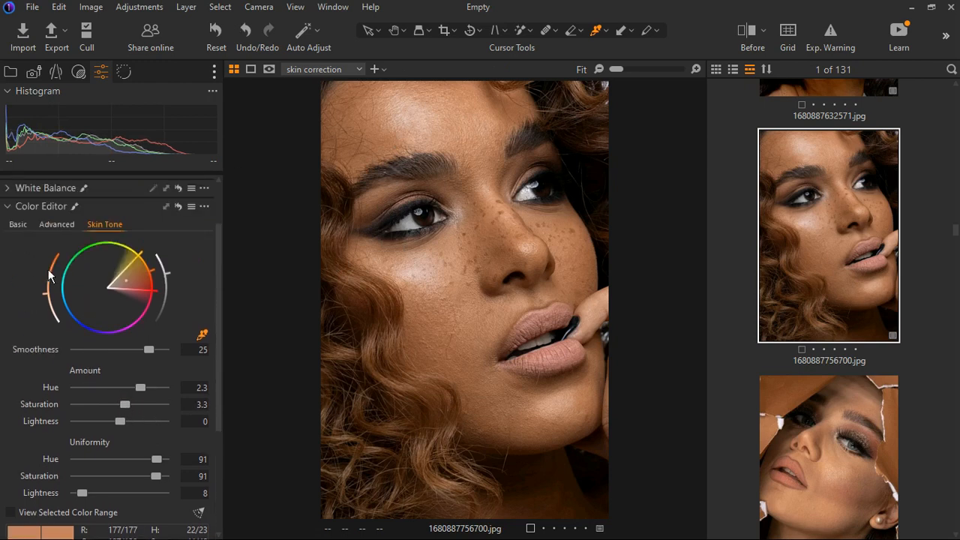
left_click(12, 208)
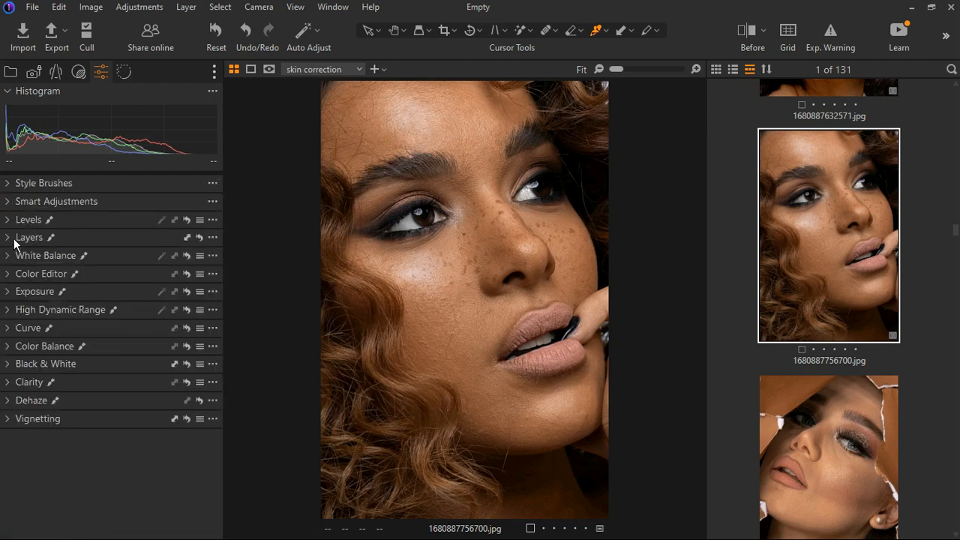
left_click(15, 241)
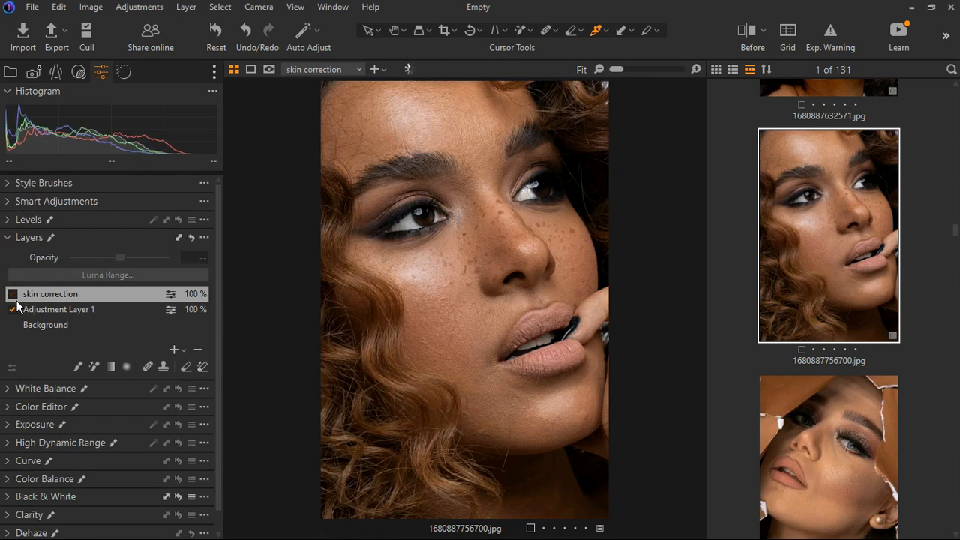
left_click(17, 301)
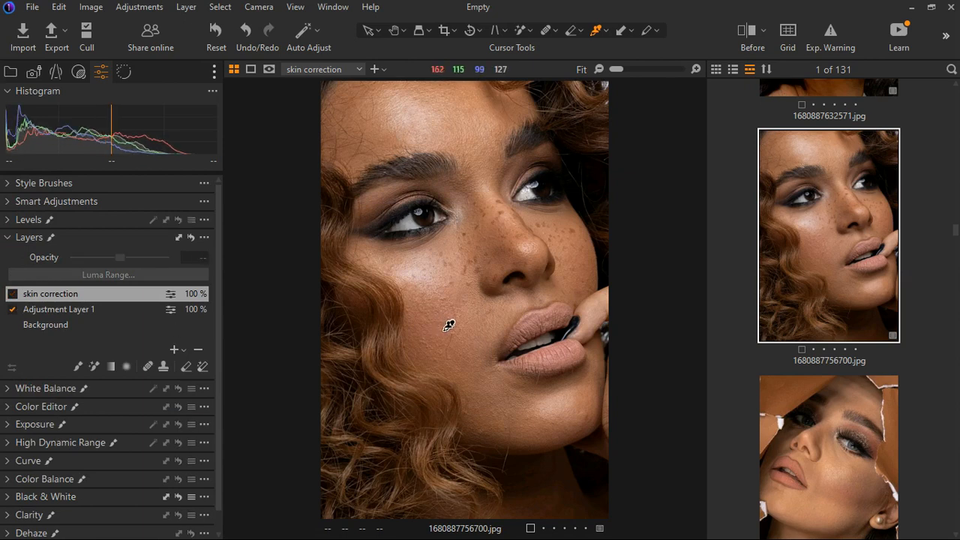
scroll(450, 328, "up", 1)
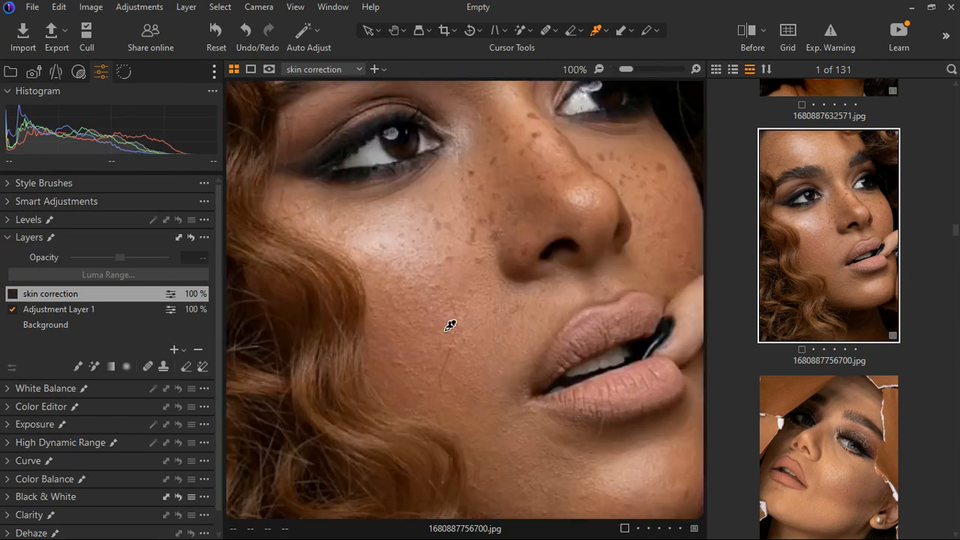
scroll(420, 315, "down", 2)
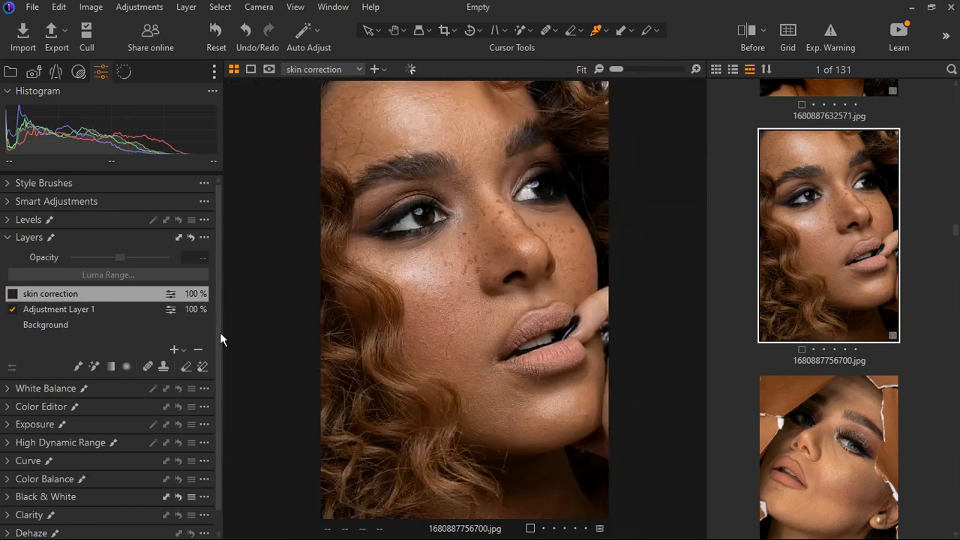
left_click(13, 294)
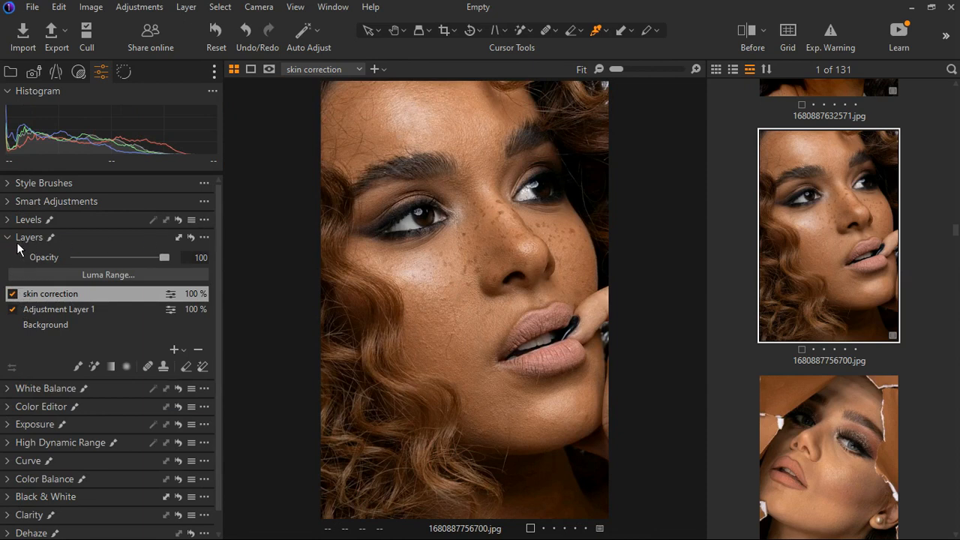
- Pick the magic eraser and recheck the skin correction layer's effect by hiding and showing it against Adjustment Layer 1
left_click(204, 369)
left_click(455, 321)
left_click(12, 295)
left_click(51, 310)
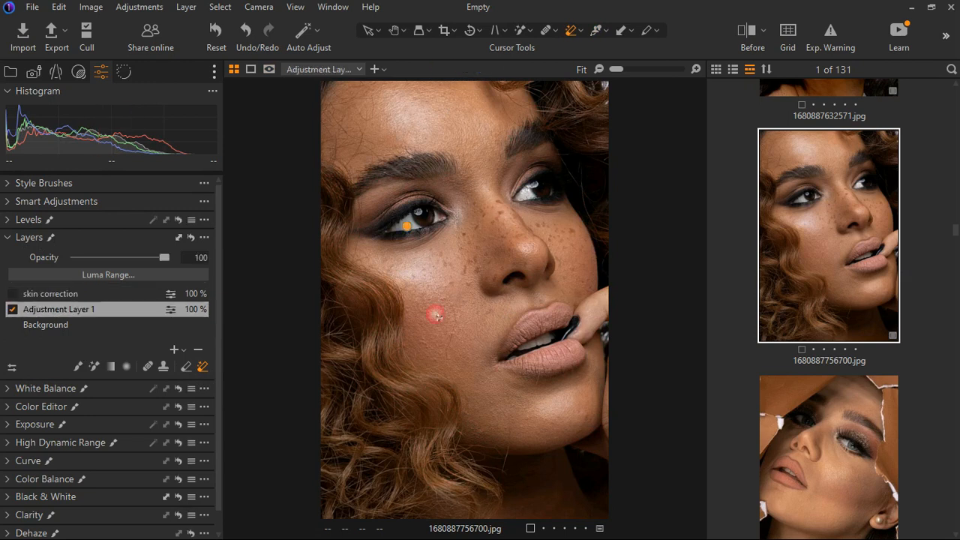
left_click(42, 299)
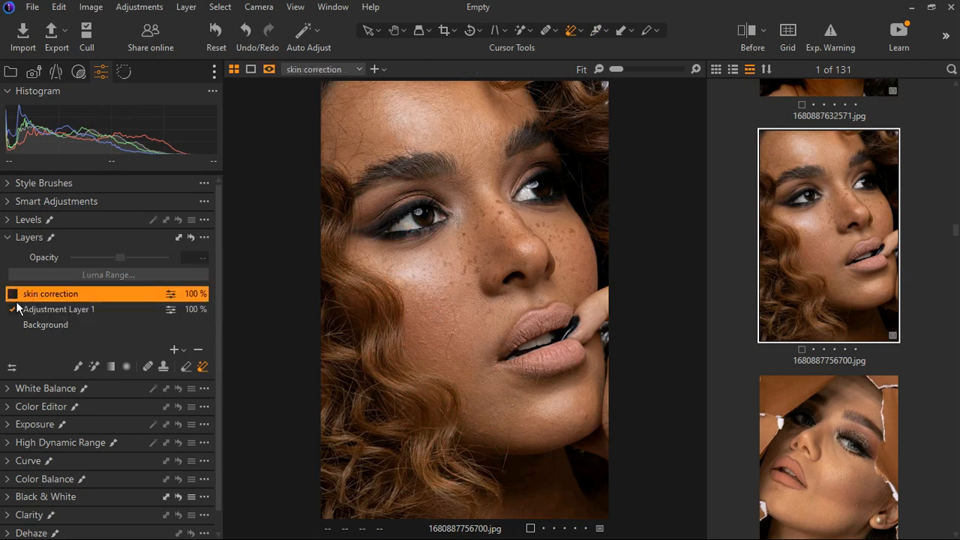
left_click(12, 295)
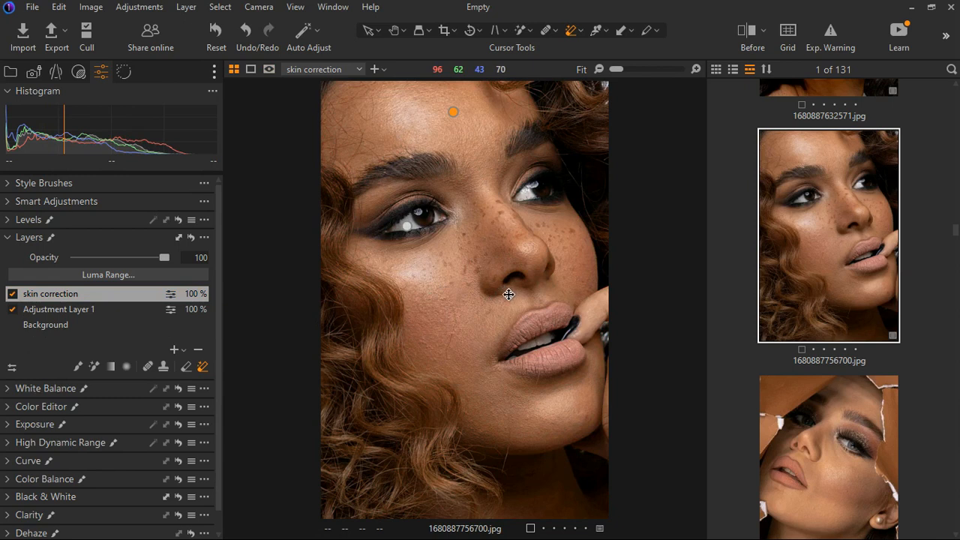
left_click(18, 238)
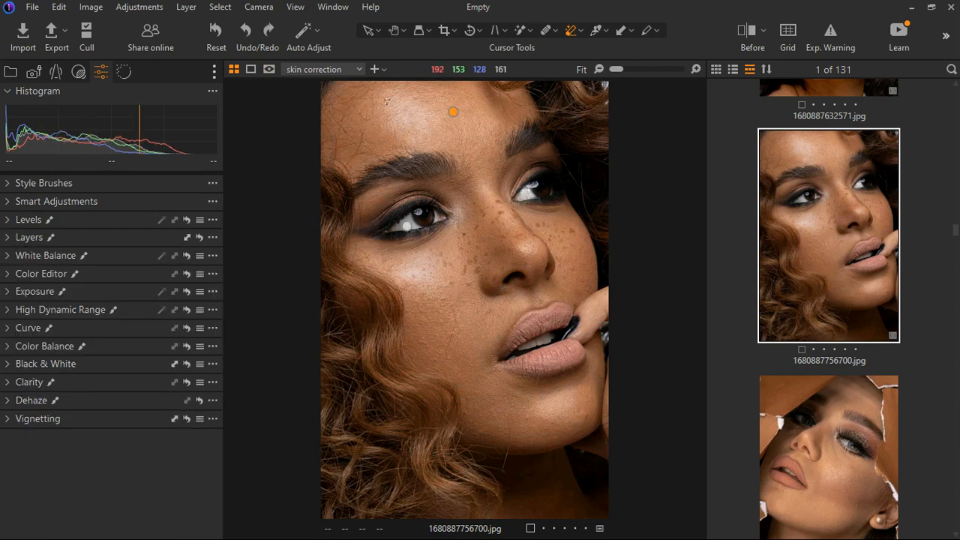
- Add a new empty adjustment layer above the skin correction layer
left_click(16, 239)
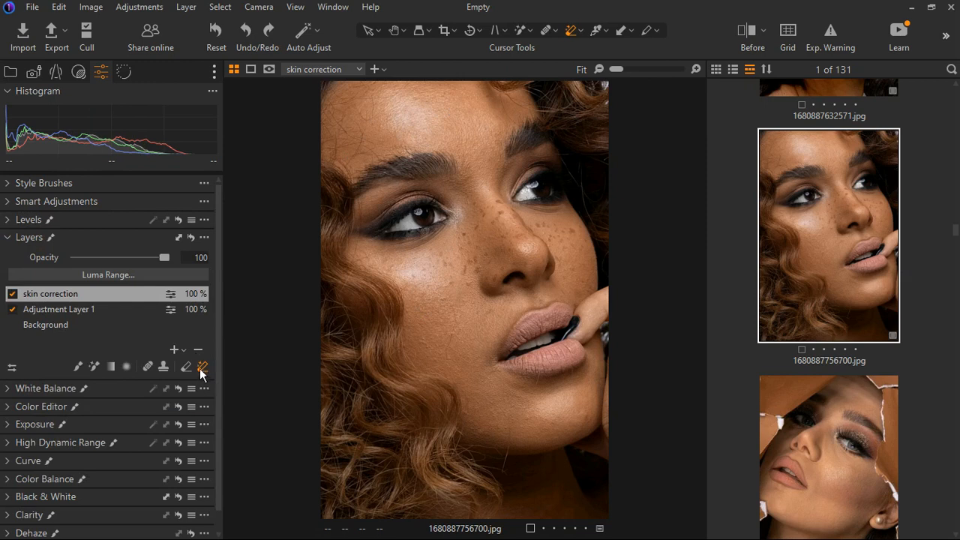
left_click(183, 350)
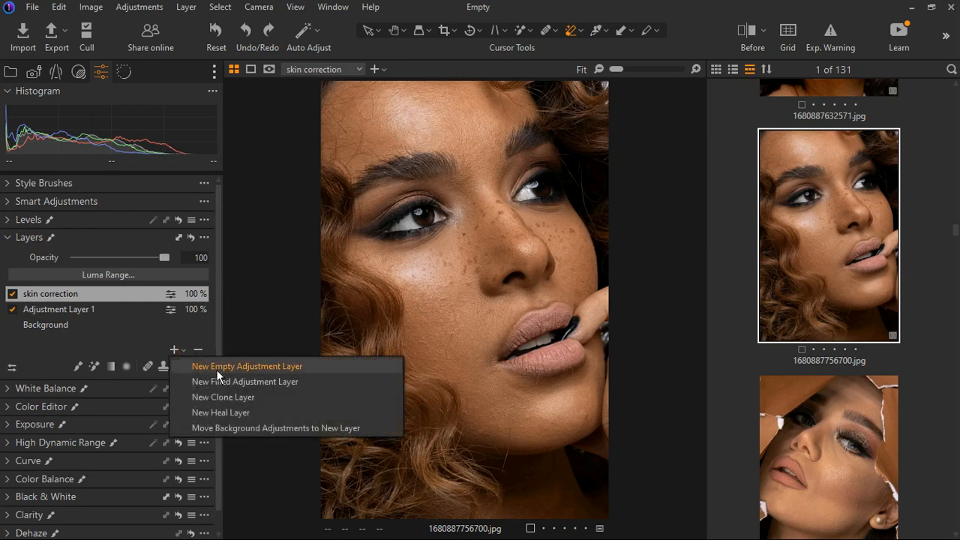
left_click(216, 368)
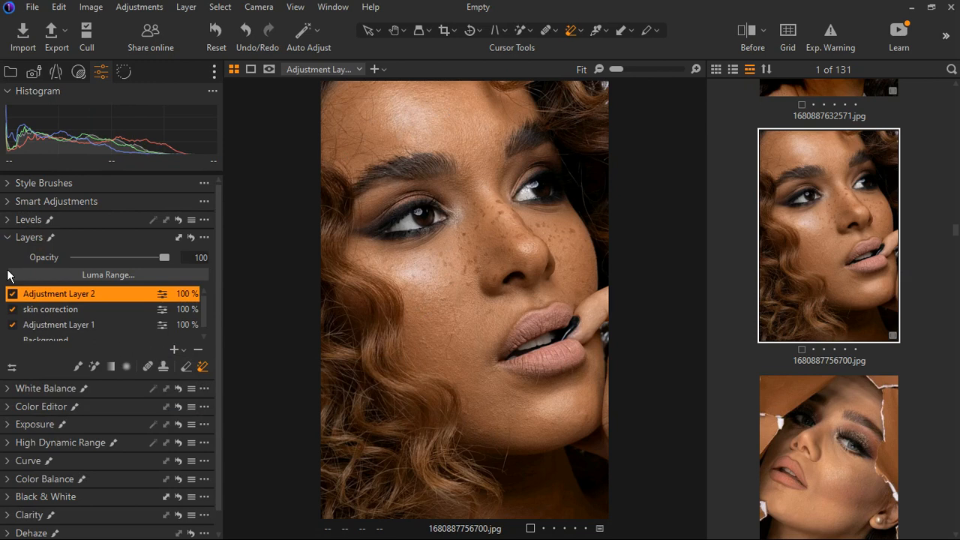
left_click(13, 242)
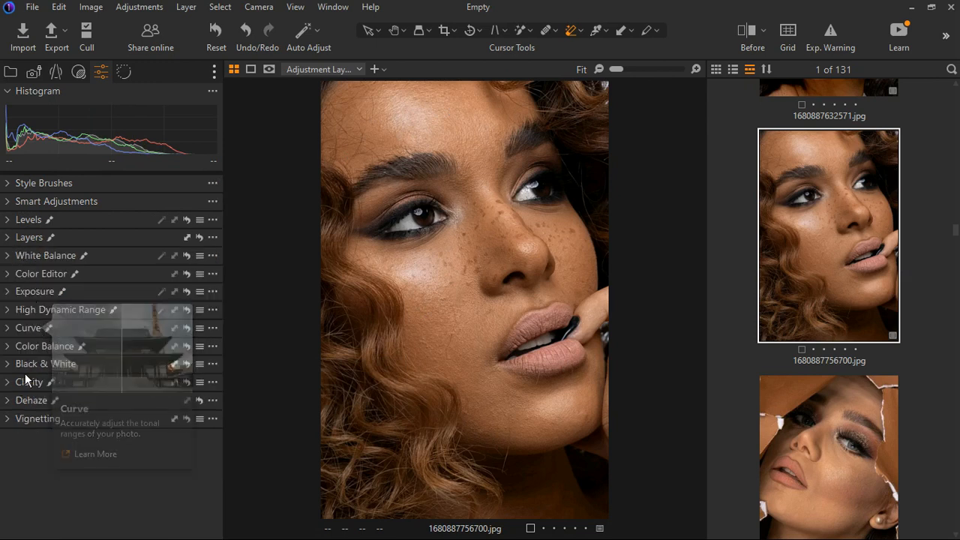
- Activate the Spot Removal tool and reset all existing removal spots on the face
left_click(125, 72)
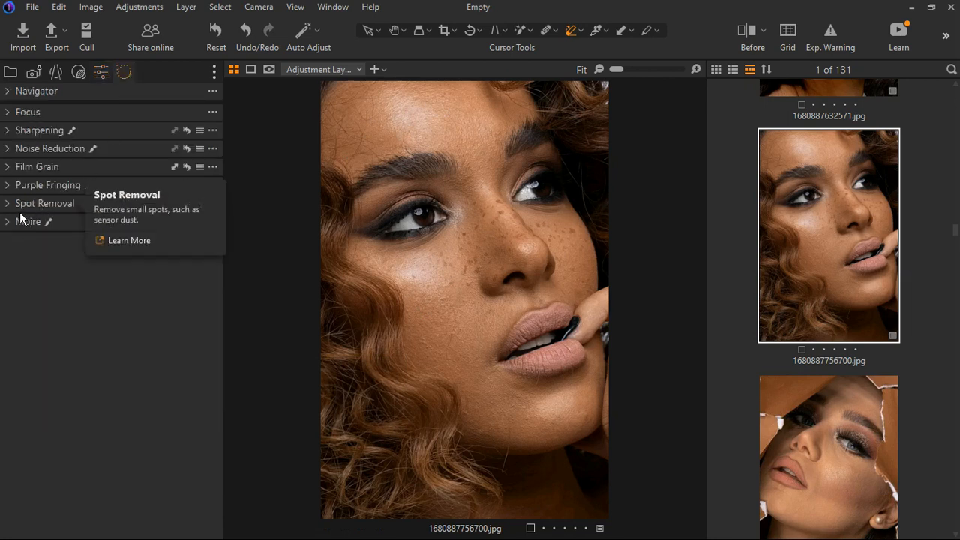
left_click(26, 203)
left_click(106, 82)
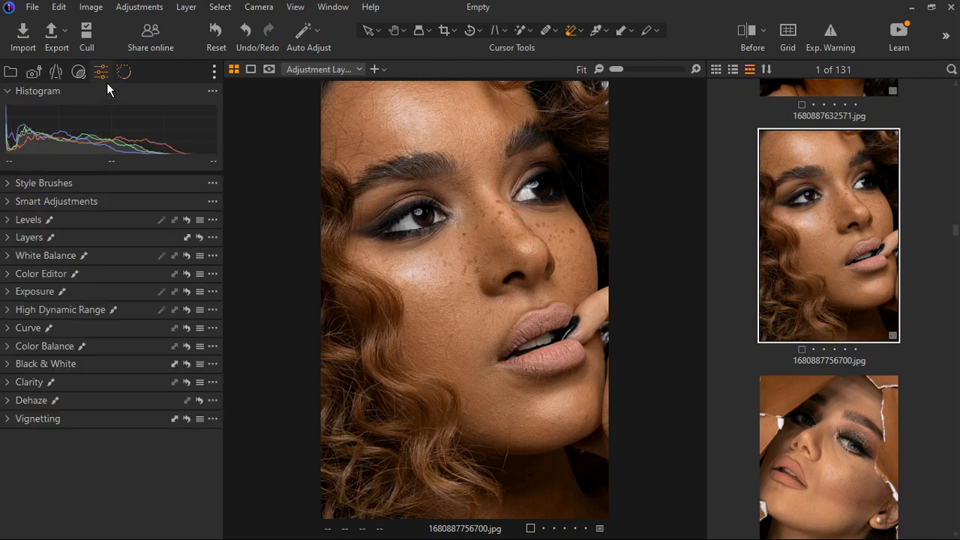
left_click(19, 239)
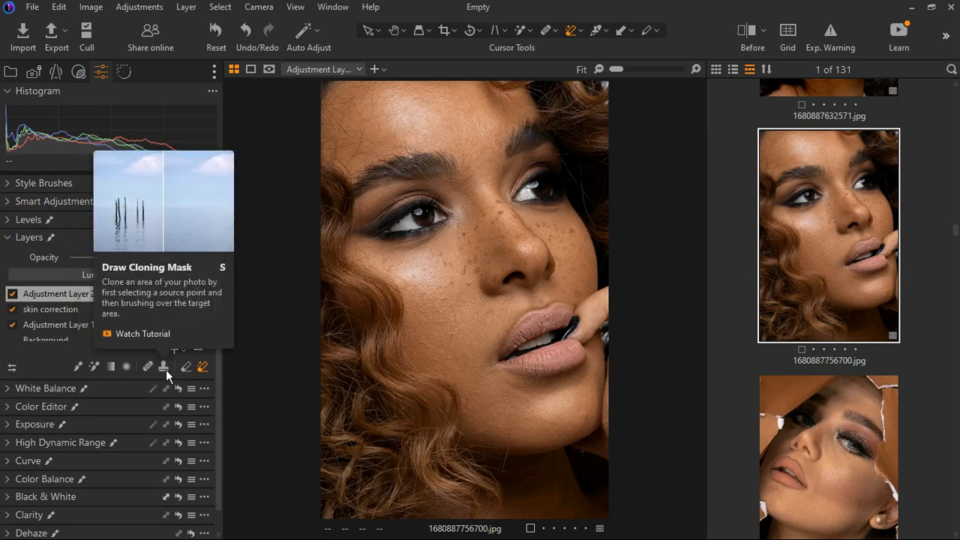
left_click(16, 238)
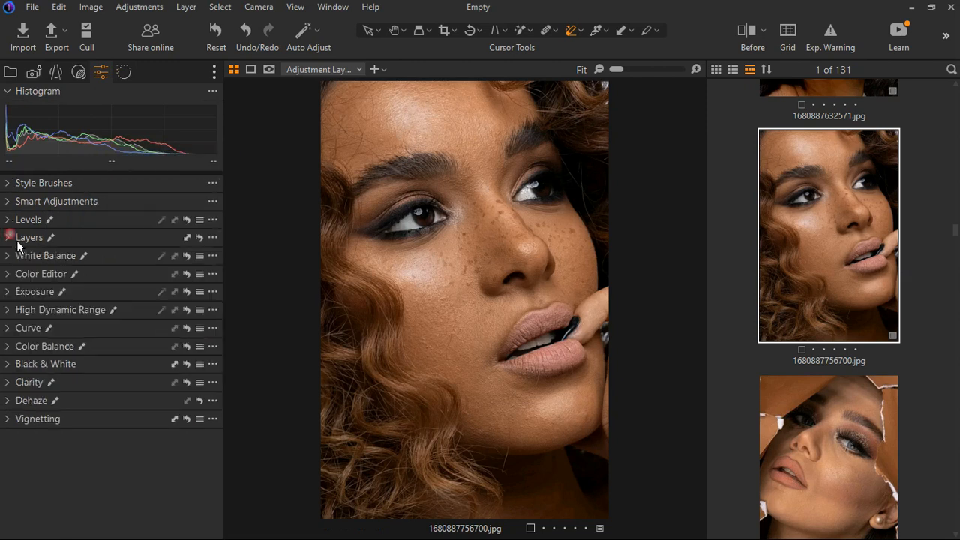
left_click(124, 71)
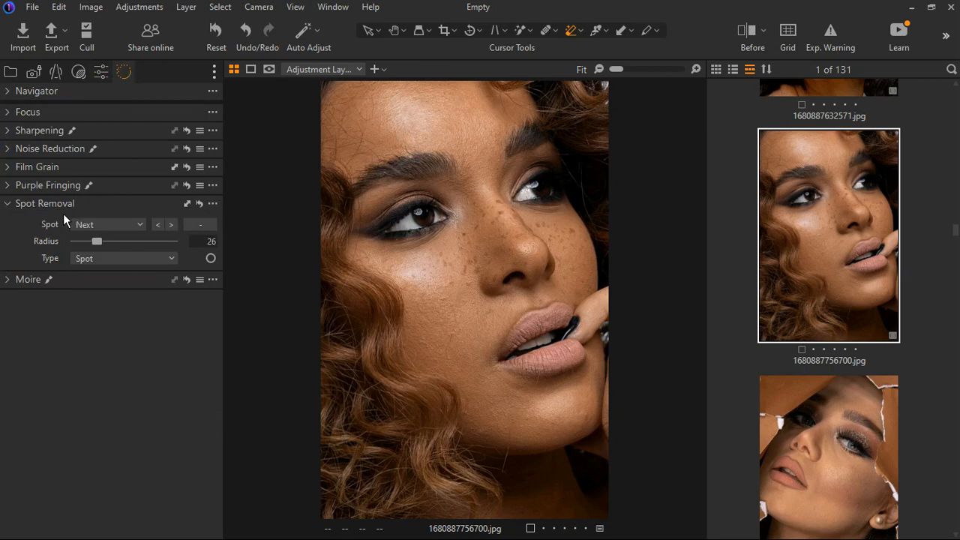
left_click(211, 259)
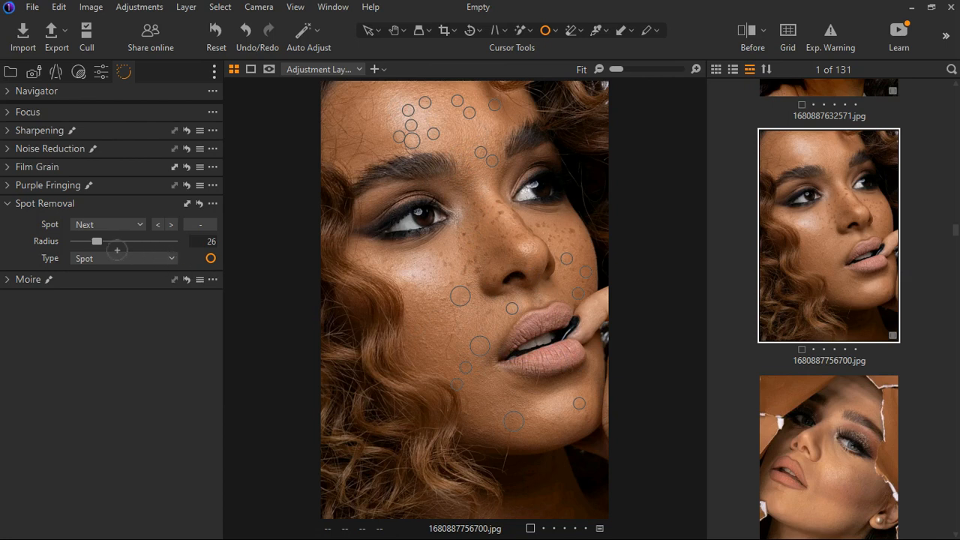
left_click(217, 206)
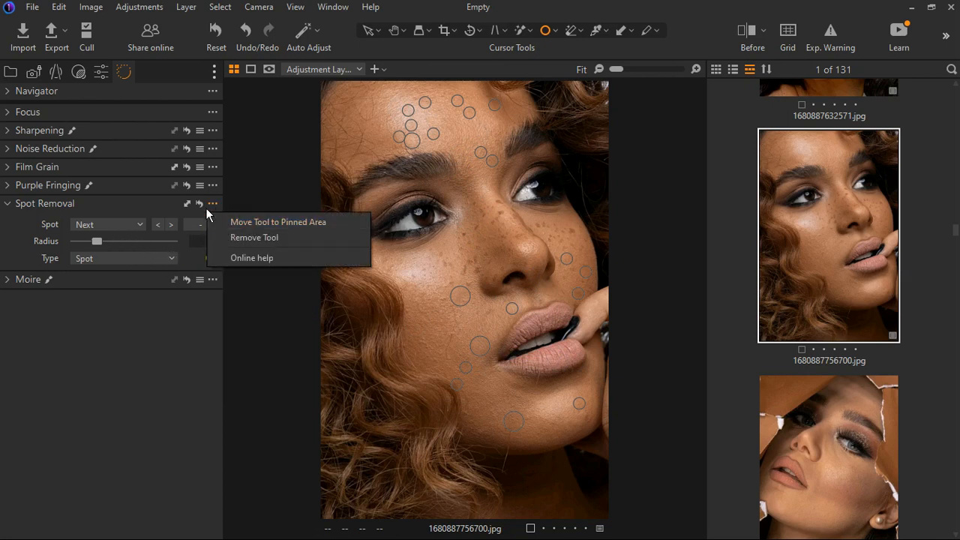
left_click(206, 208)
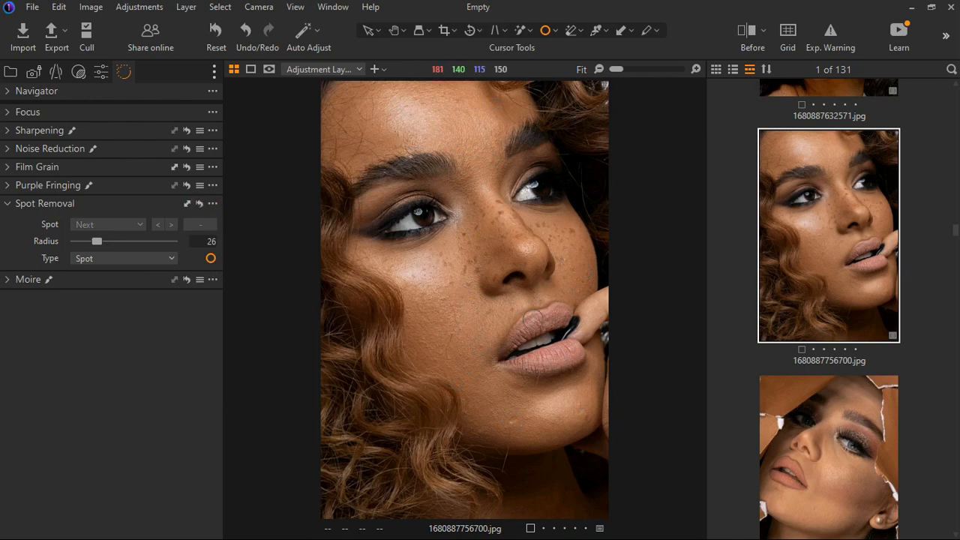
- Reduce the Spot Removal radius to 9 for the small blemishes beside the mouth, keeping the type at Spot
scroll(532, 442, "up", 1)
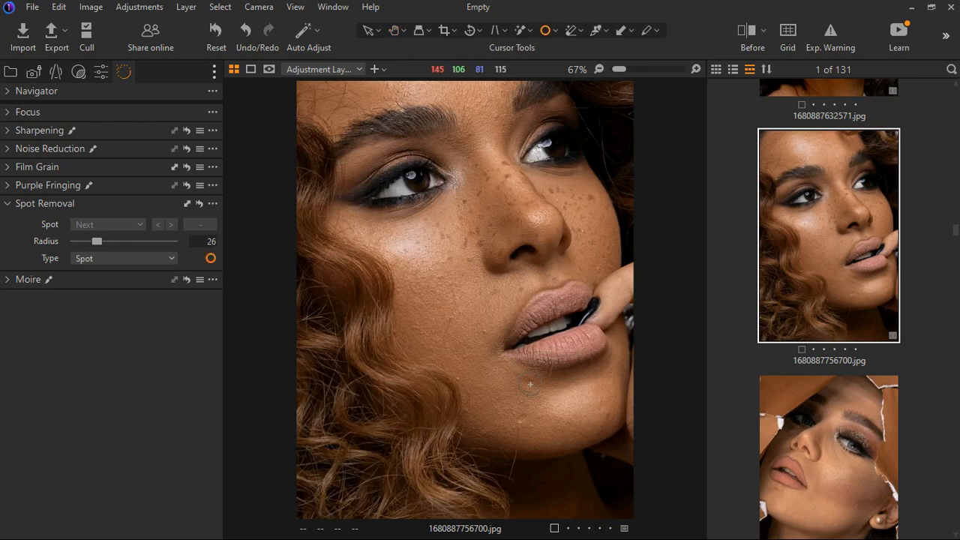
key("bracketleft")
scroll(501, 328, "up", 2)
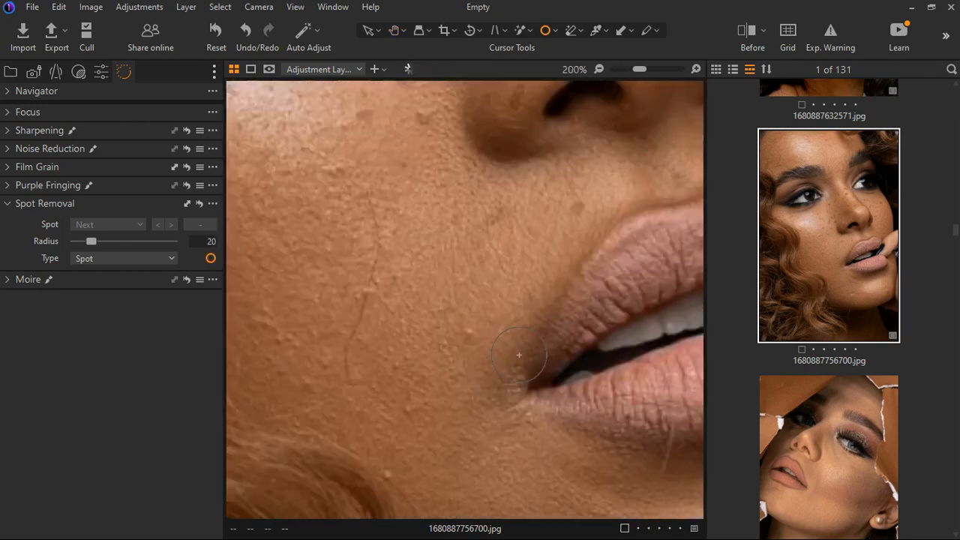
key("bracketleft")
key("bracketleft")
key("bracketleft")
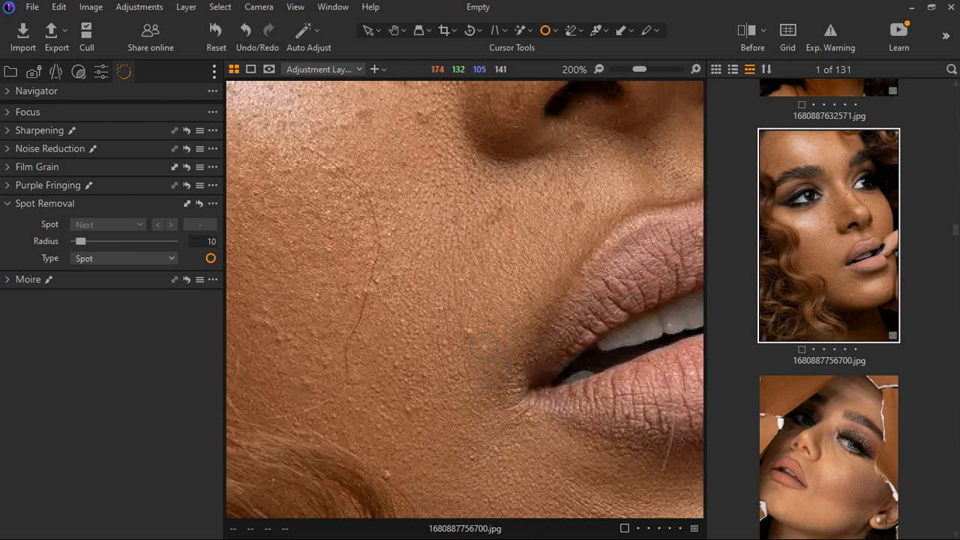
key("bracketleft")
- Remove eight small blemishes on the lower cheek beside the mouth with radius 9 spots
left_click(468, 333)
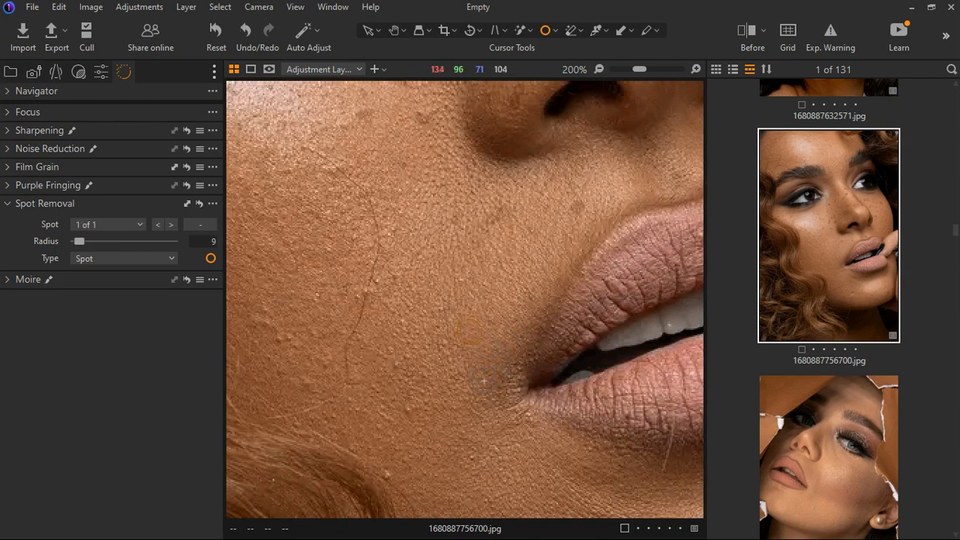
left_click(368, 294)
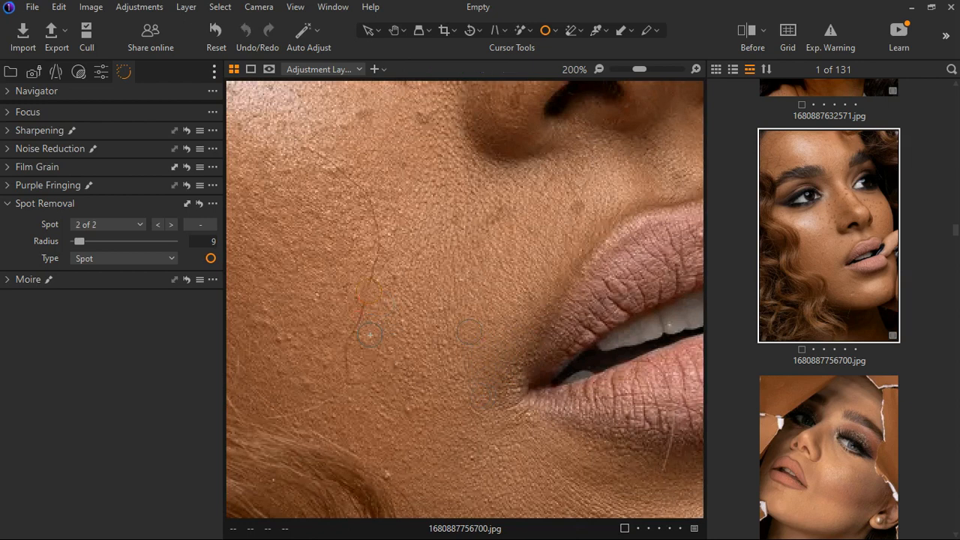
left_click(405, 411)
left_click(392, 471)
left_click(277, 340)
left_click(261, 322)
left_click(312, 370)
left_click(309, 325)
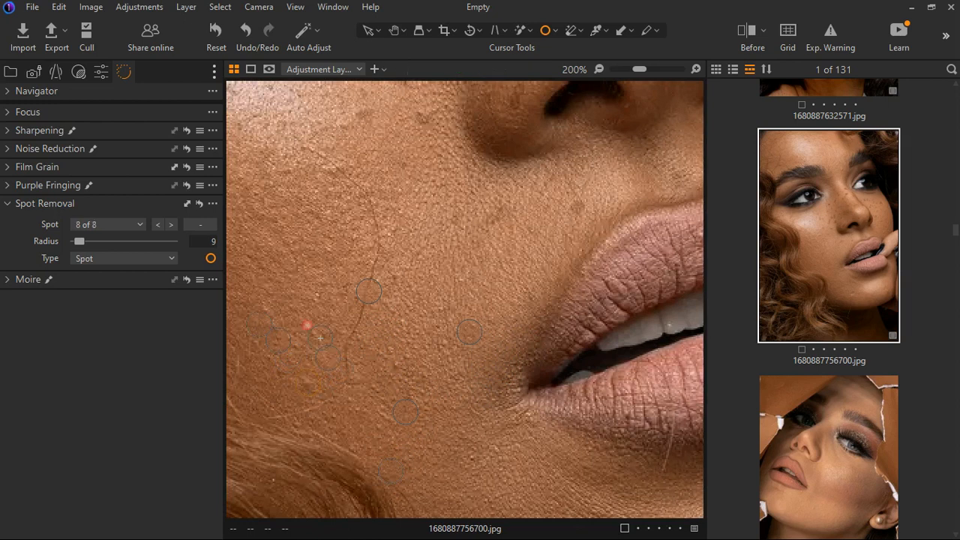
- Remove the remaining blemishes along the jaw and on the chin and leave the Spot Removal tool
key("ctrl+0")
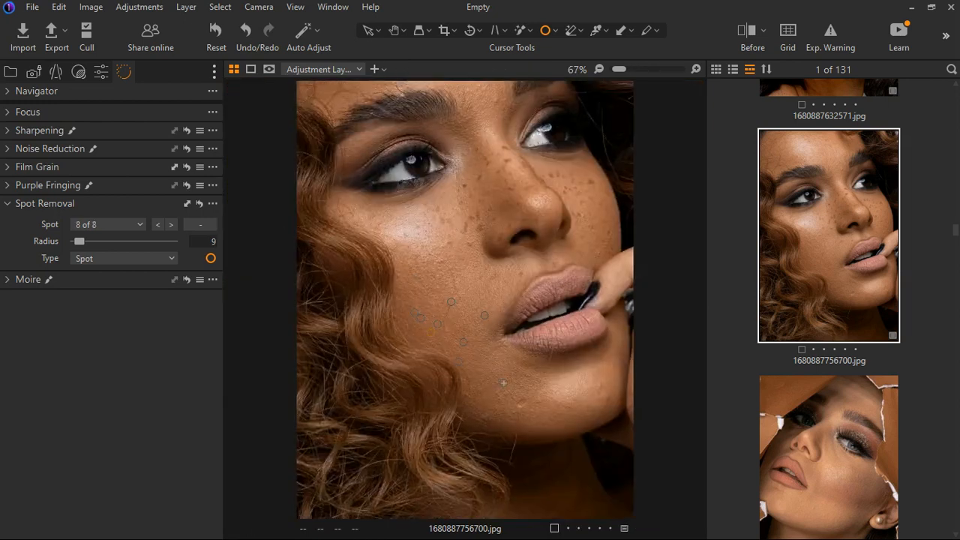
scroll(498, 426, "up", 3)
left_click(467, 414)
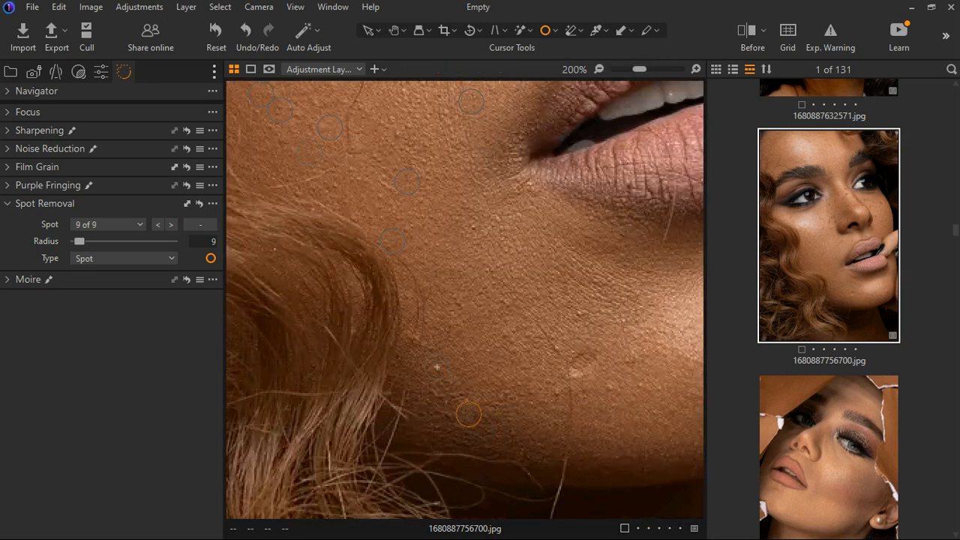
left_click(418, 346)
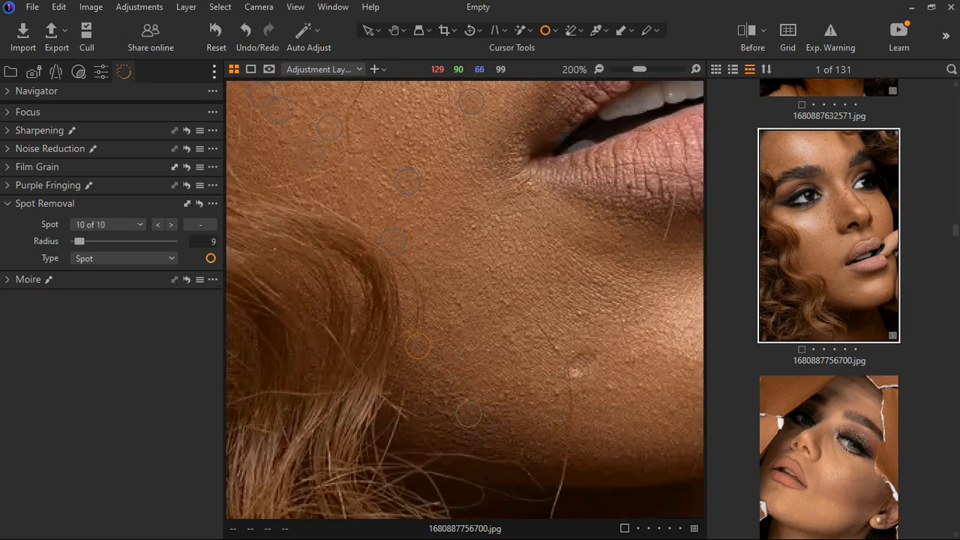
left_click(579, 368)
left_click(596, 369)
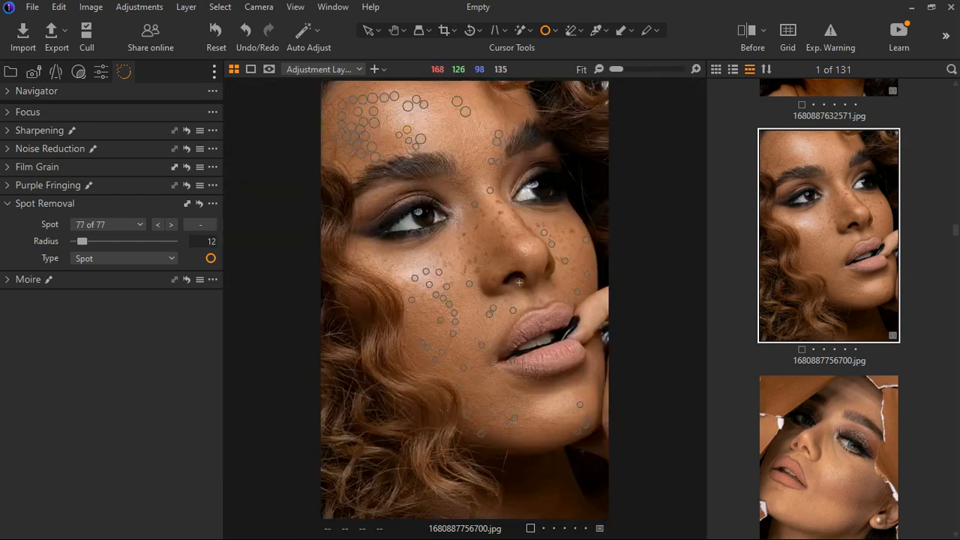
left_click(214, 260)
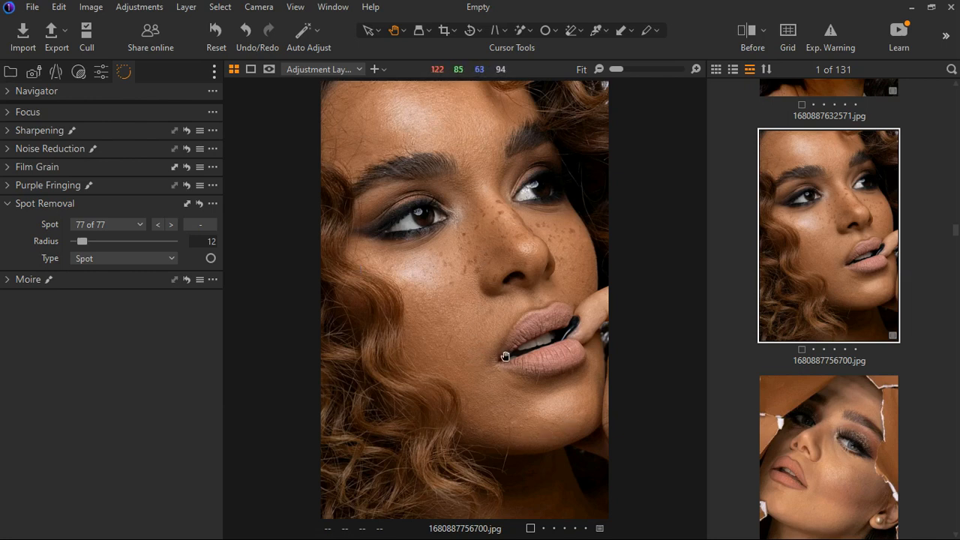
left_click(9, 204)
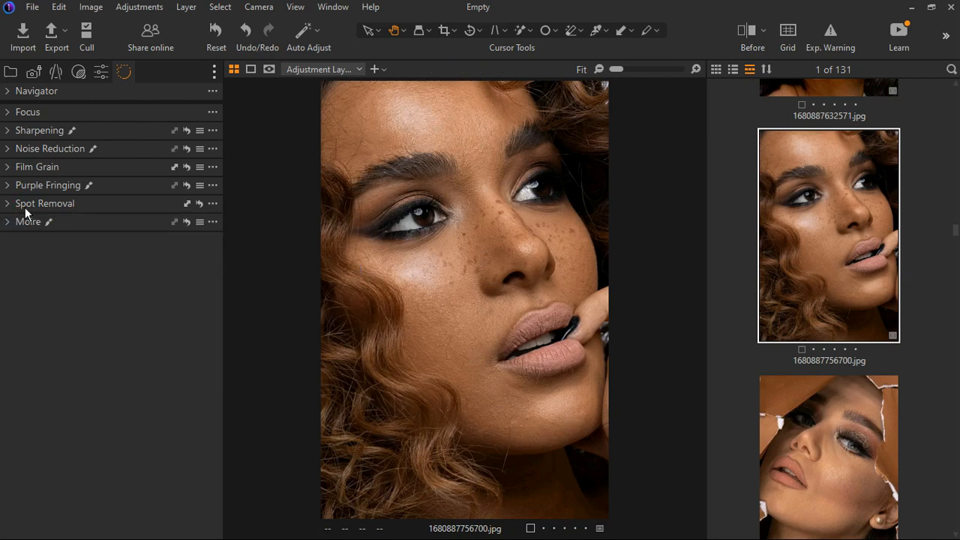
- Toggle the top adjustment layer off and on to compare the retouch, and rename that layer "spot removal"
left_click(111, 78)
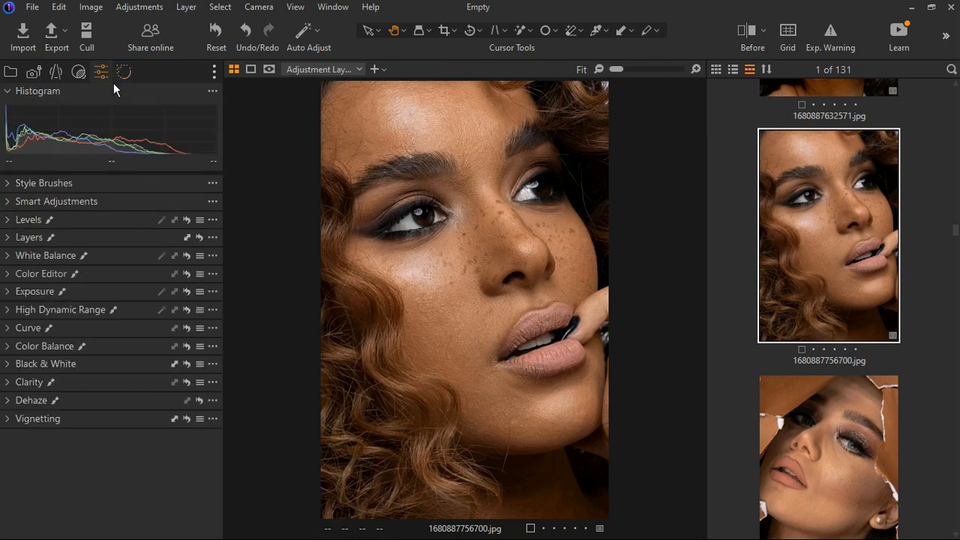
left_click(21, 239)
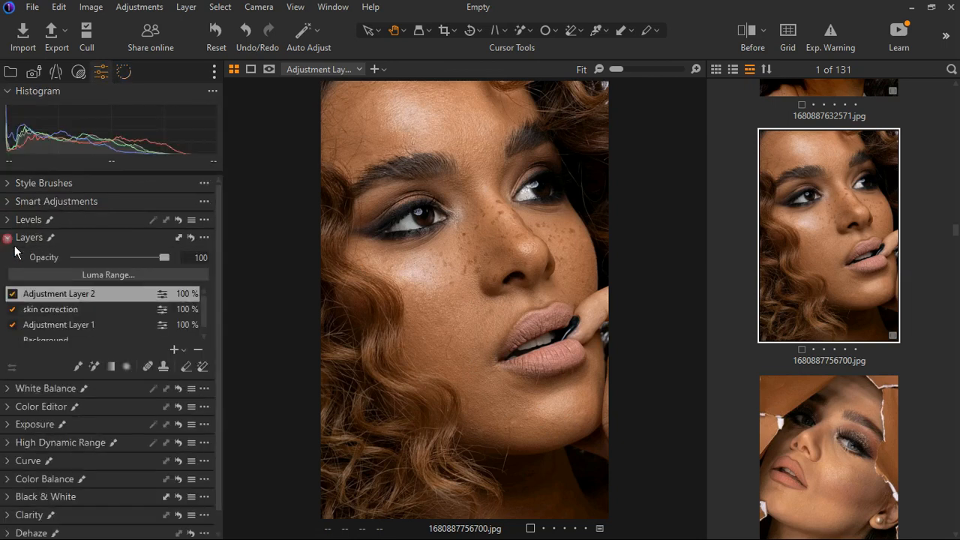
left_click(16, 296)
left_click(17, 299)
left_click(17, 299)
left_click(13, 295)
double_click(44, 294)
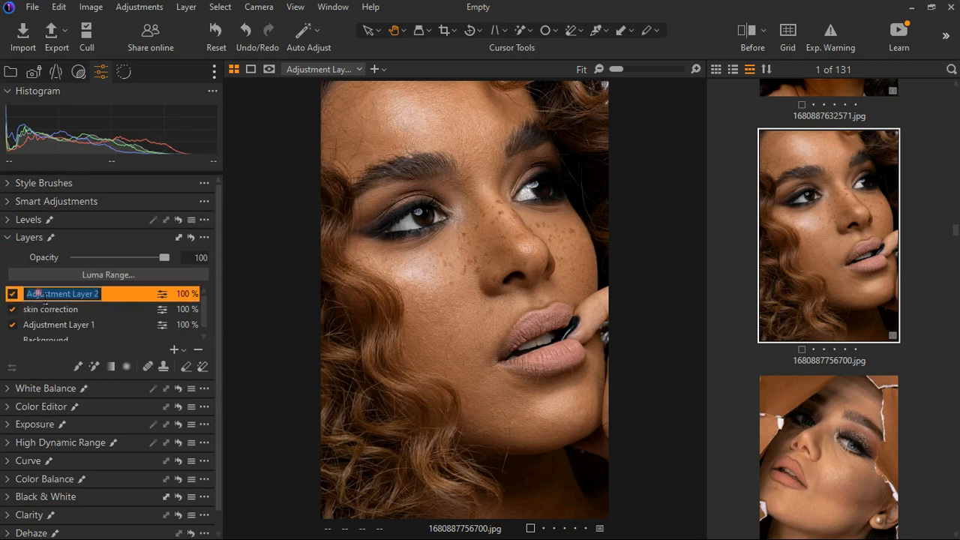
type("spot re")
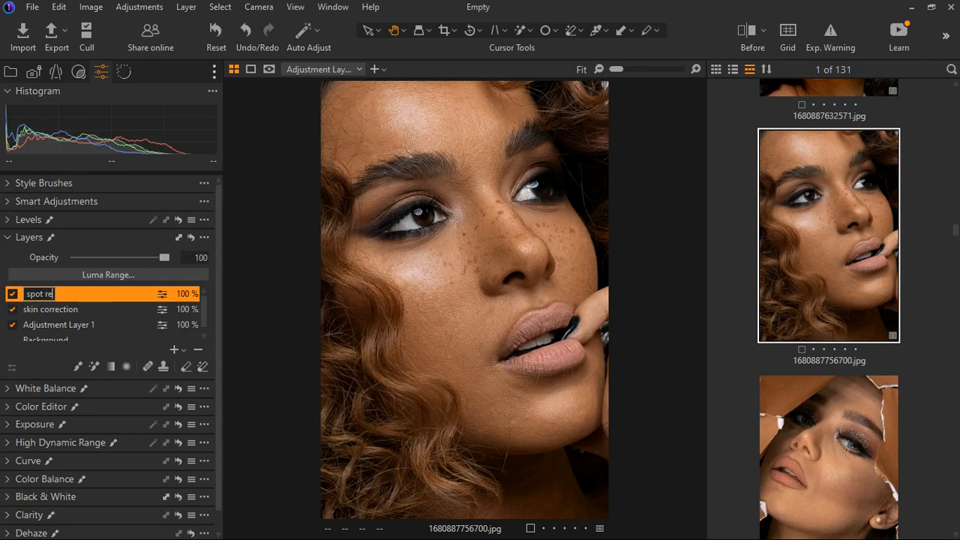
type("moval")
key("Return")
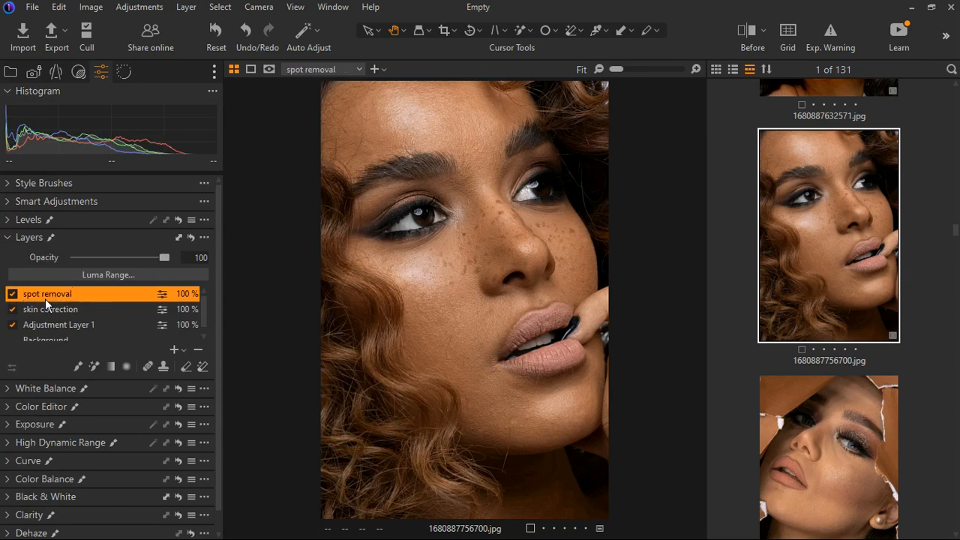
- Heal the blemishes on the lower cheek and the stray hair below the lip, and toggle the clone layer to compare
left_click(155, 371)
left_click(155, 371)
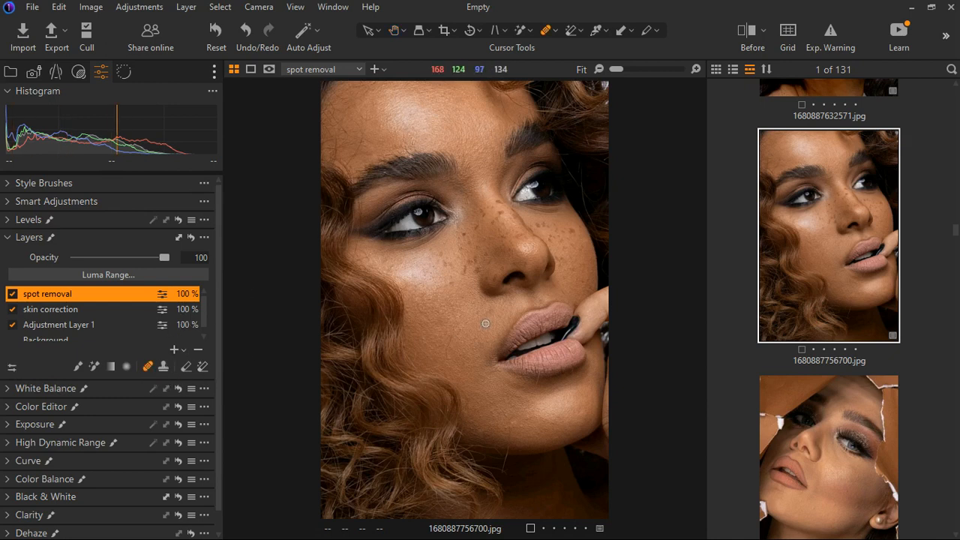
scroll(534, 418, "up", 2)
scroll(541, 426, "up", 1)
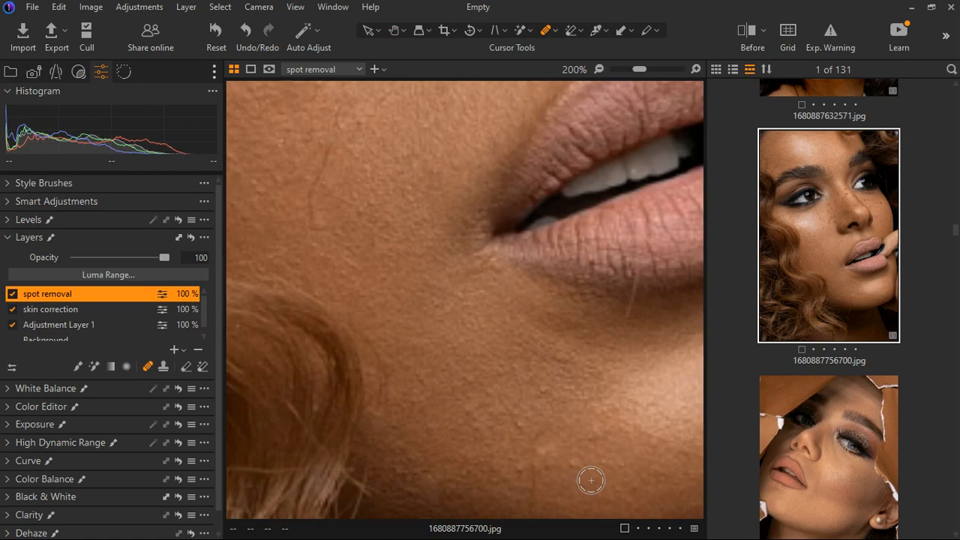
left_click(570, 488)
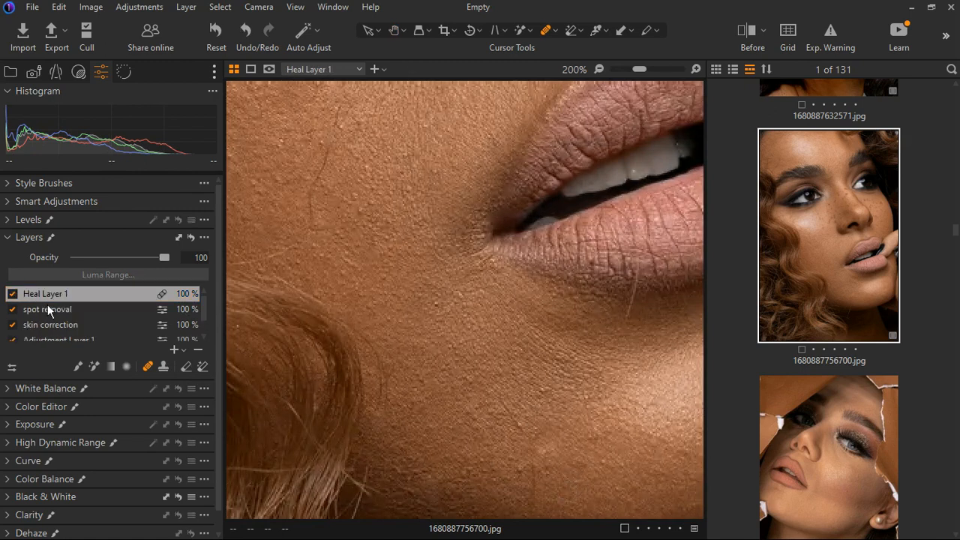
left_click(520, 471)
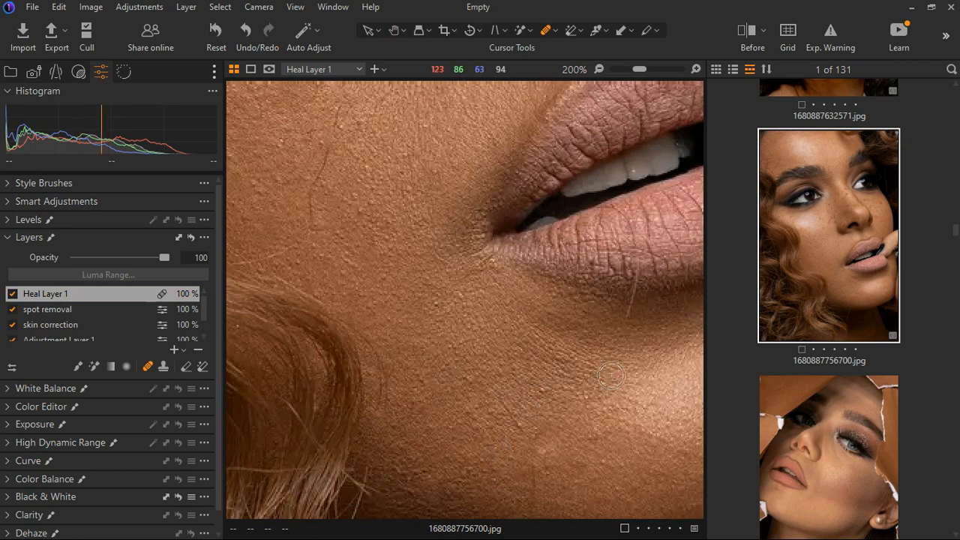
left_click(621, 323)
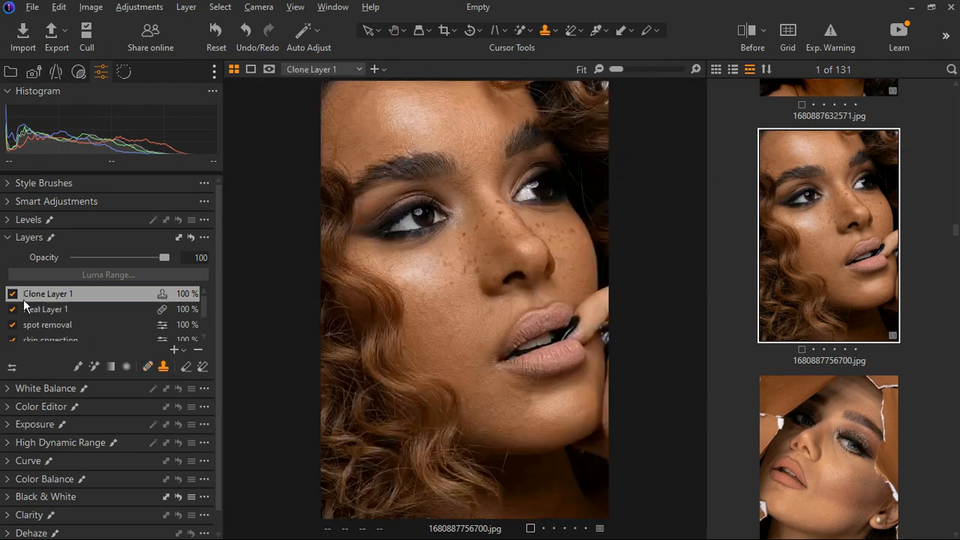
left_click(12, 293)
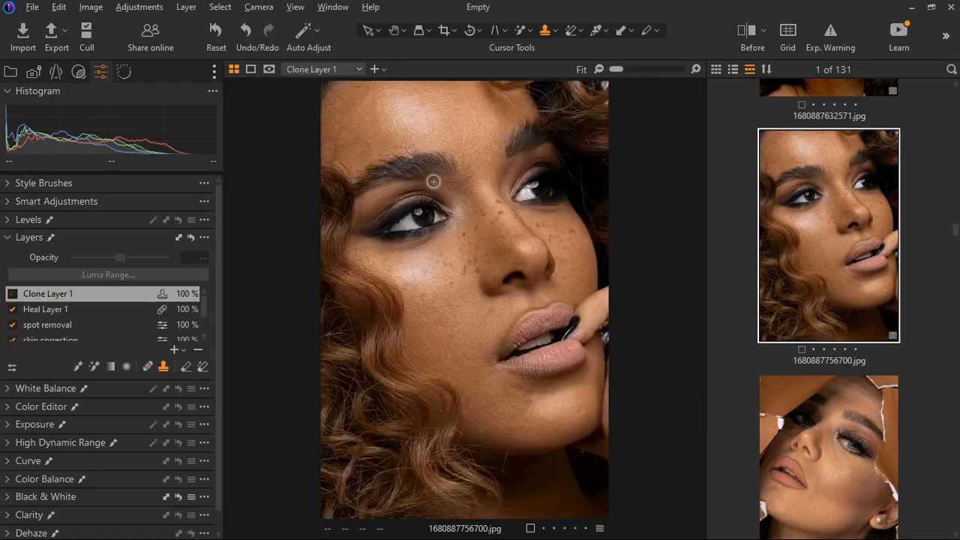
left_click(12, 293)
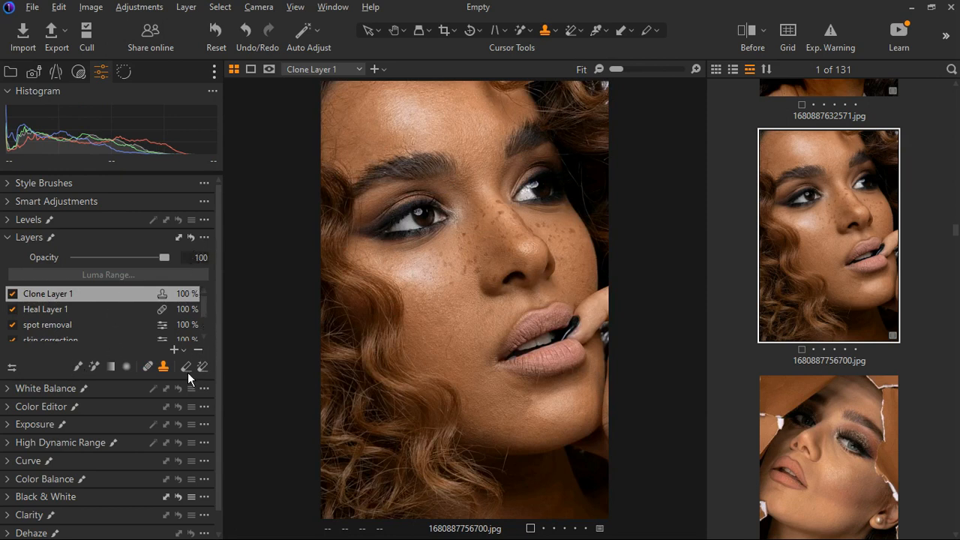
- Create a new empty adjustment layer and mask both eyebrows and the eye makeup with the Magic Brush, displaying the mask
left_click(185, 351)
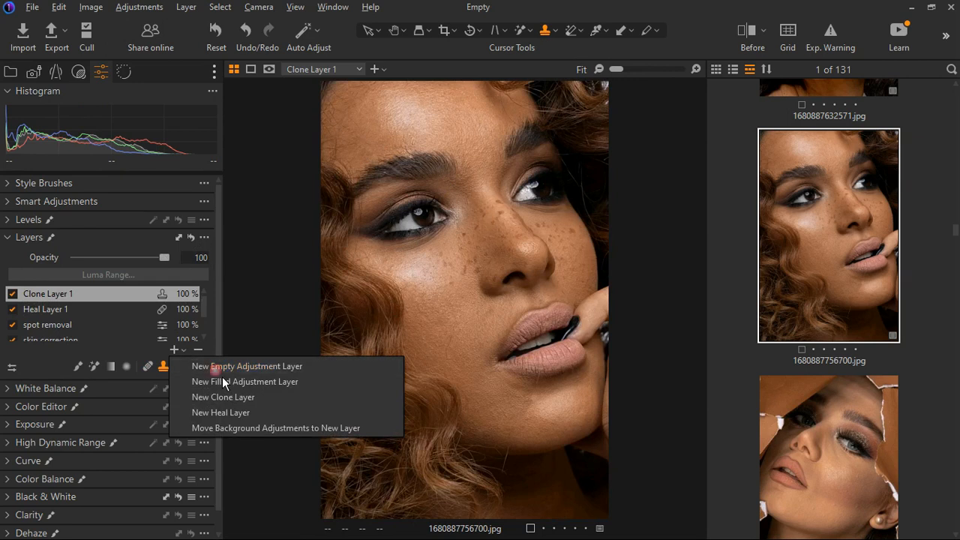
left_click(222, 377)
left_click(95, 369)
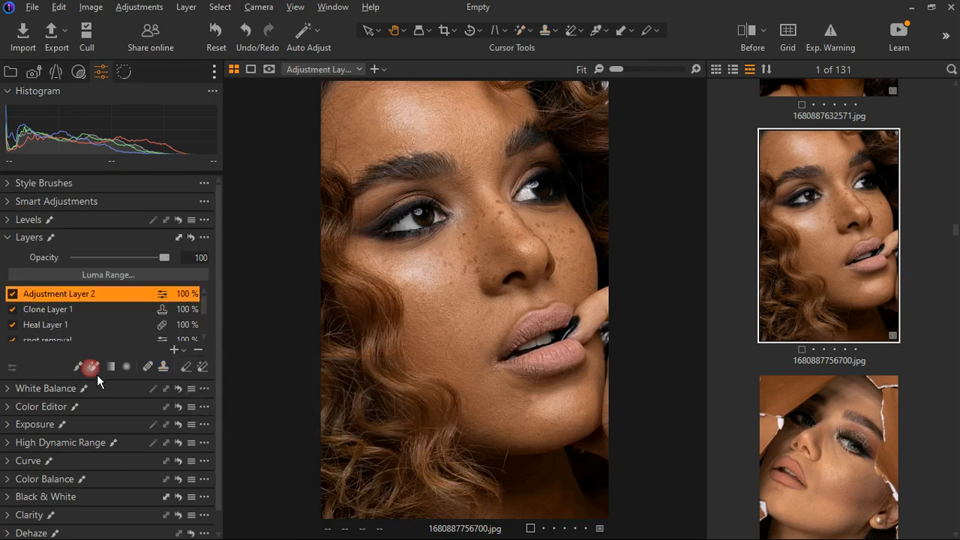
left_click_drag(426, 178, 430, 176)
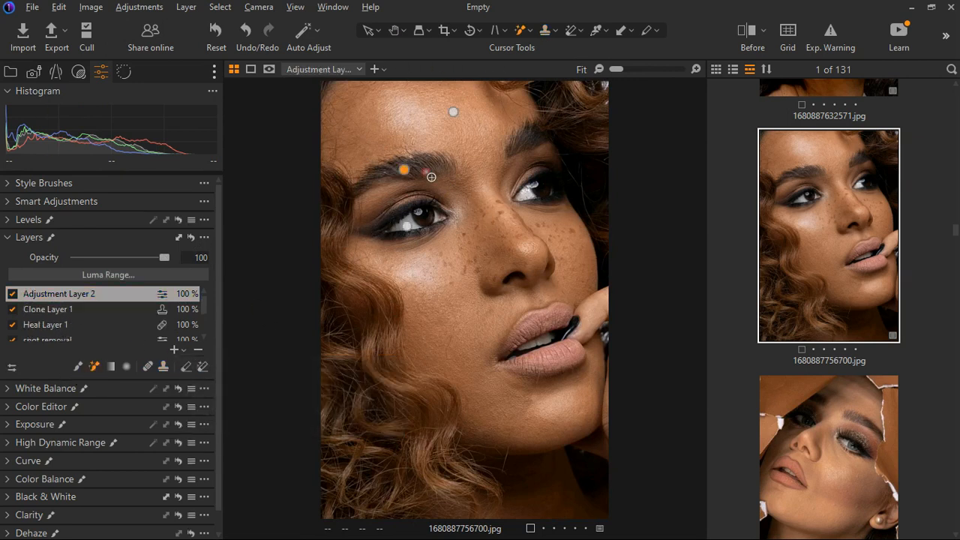
key("m")
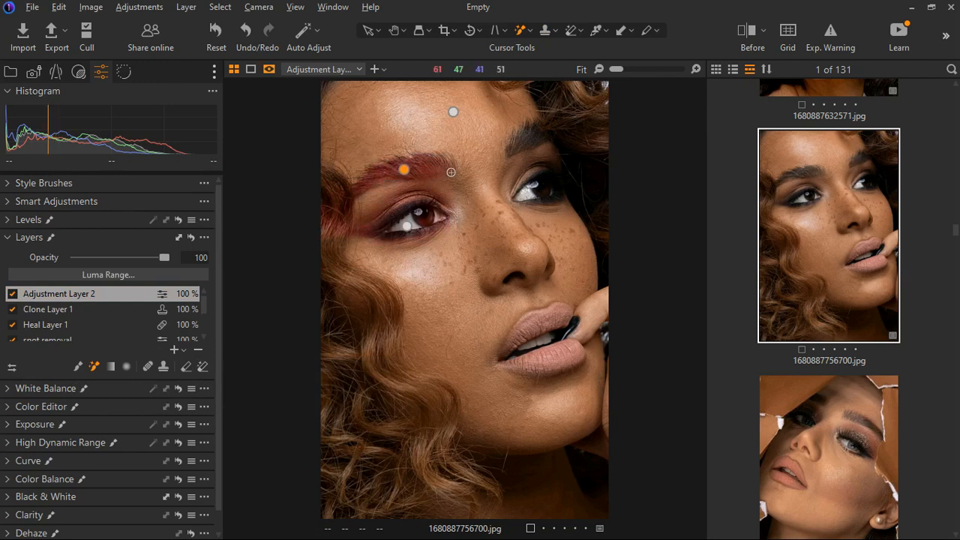
left_click(529, 144)
mouse_move(534, 148)
left_mouse_down()
mouse_move(544, 146)
mouse_move(523, 144)
mouse_move(521, 153)
left_mouse_up()
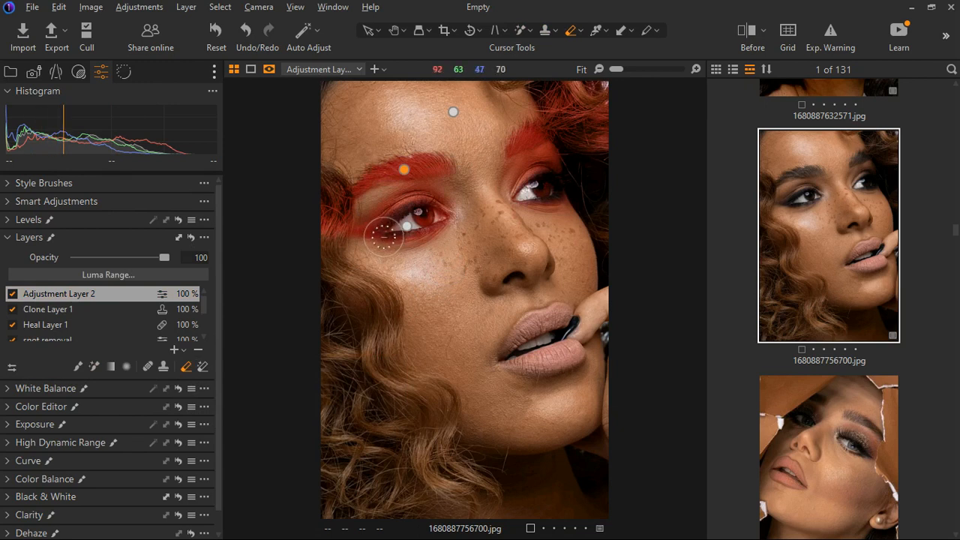
- Erase the mask from the hair beside the face, the eyelids, the surrounding skin and the eyeball, and hide the mask display
mouse_move(334, 223)
left_mouse_down()
mouse_move(343, 238)
mouse_move(353, 225)
mouse_move(387, 234)
mouse_move(416, 225)
left_mouse_up()
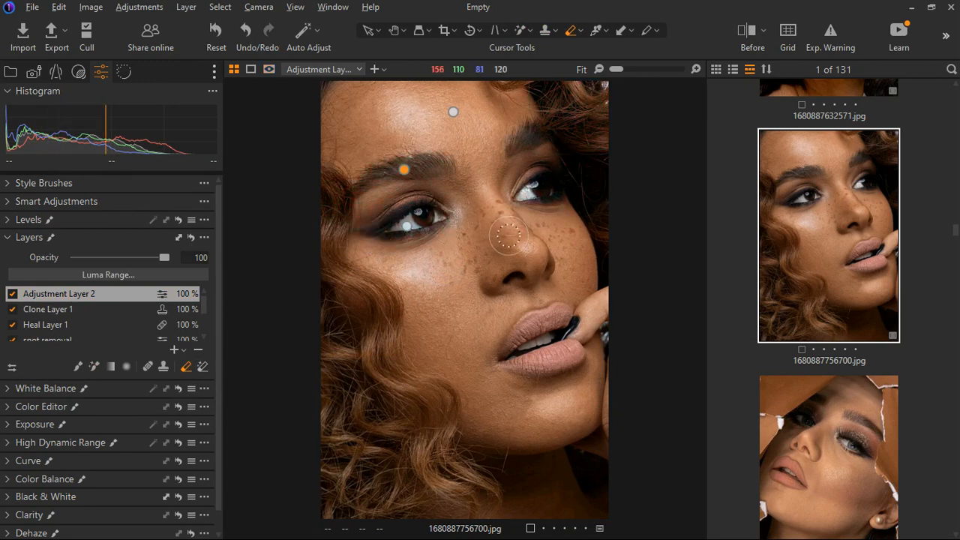
mouse_move(513, 237)
left_mouse_down()
mouse_move(550, 222)
mouse_move(537, 217)
mouse_move(539, 189)
mouse_move(572, 175)
mouse_move(590, 180)
mouse_move(536, 196)
mouse_move(521, 235)
mouse_move(561, 248)
mouse_move(587, 238)
left_mouse_up()
mouse_move(465, 219)
left_mouse_down()
mouse_move(435, 213)
mouse_move(473, 224)
mouse_move(406, 217)
mouse_move(352, 256)
mouse_move(365, 259)
left_mouse_up()
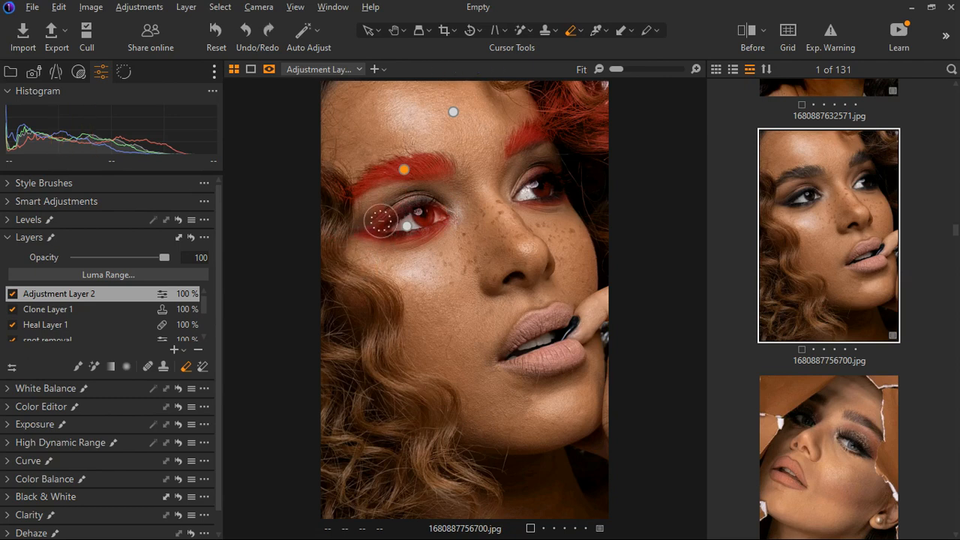
scroll(390, 219, "up", 5)
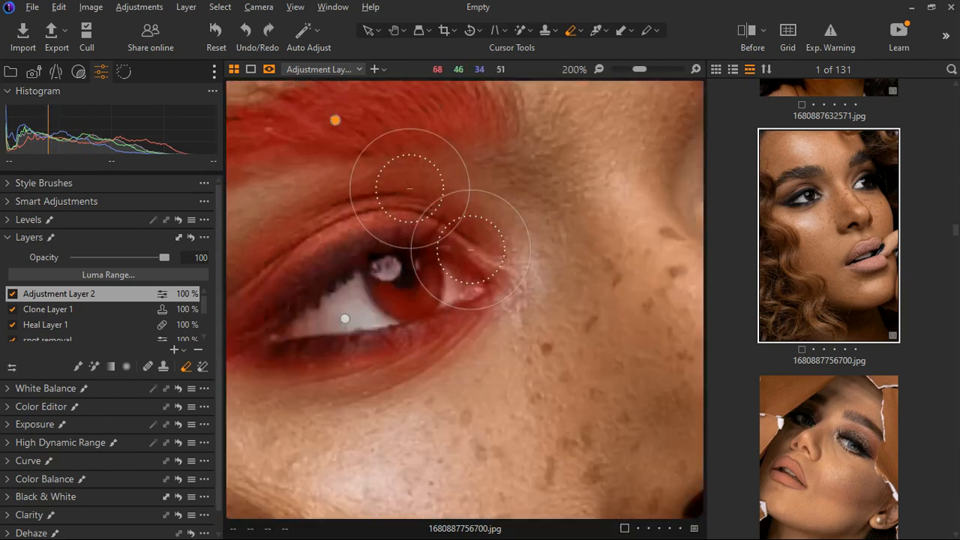
mouse_move(415, 185)
left_mouse_down()
mouse_move(392, 168)
mouse_move(440, 188)
mouse_move(342, 268)
mouse_move(380, 190)
mouse_move(525, 225)
left_mouse_up()
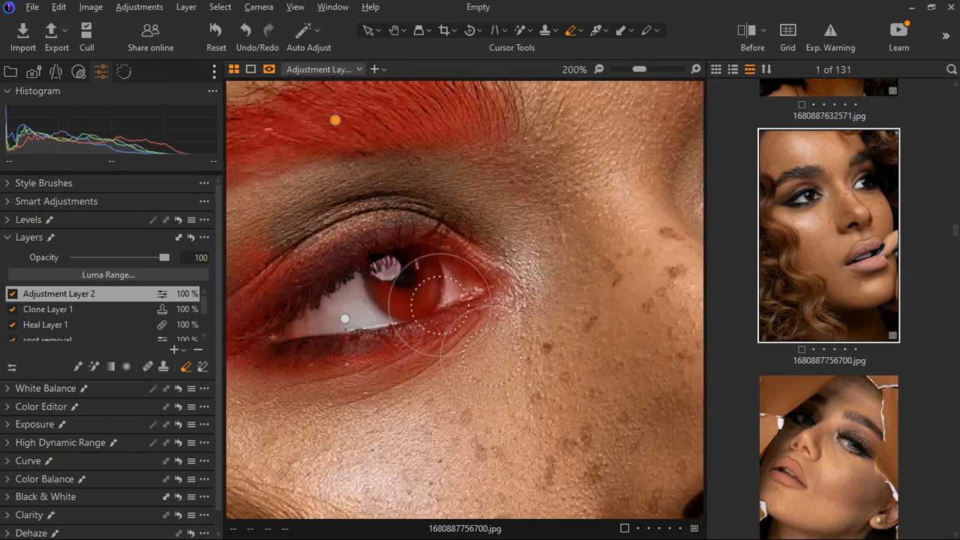
mouse_move(440, 347)
left_mouse_down()
mouse_move(322, 293)
mouse_move(333, 300)
left_mouse_up()
scroll(332, 300, "down", 5)
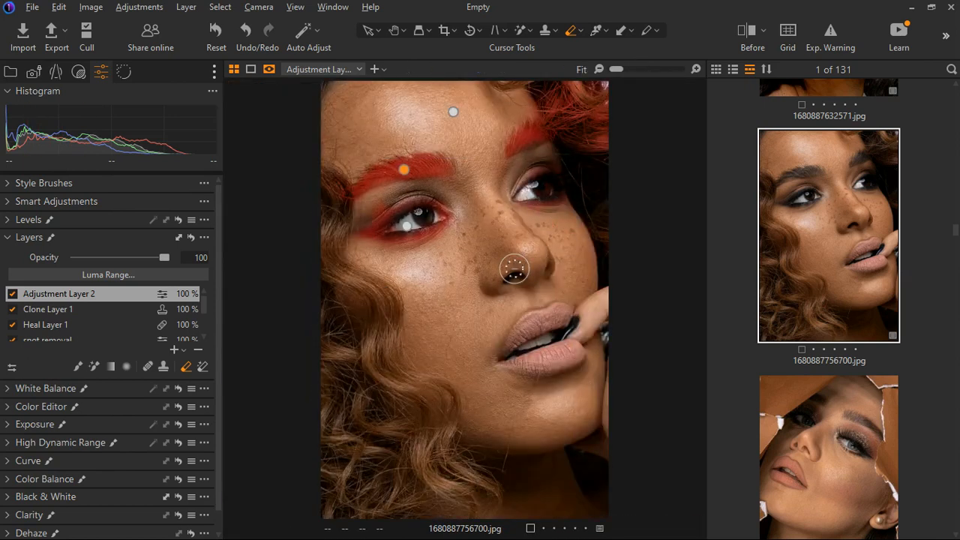
key("m")
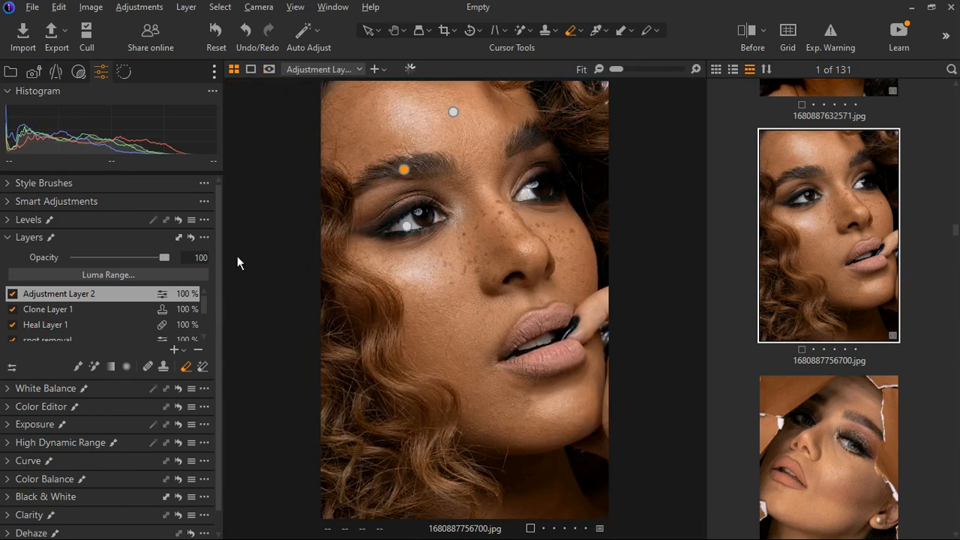
- Set the masked brow and lash layer's Contrast to 5, Brightness to -12 and Saturation to -27
left_click(19, 240)
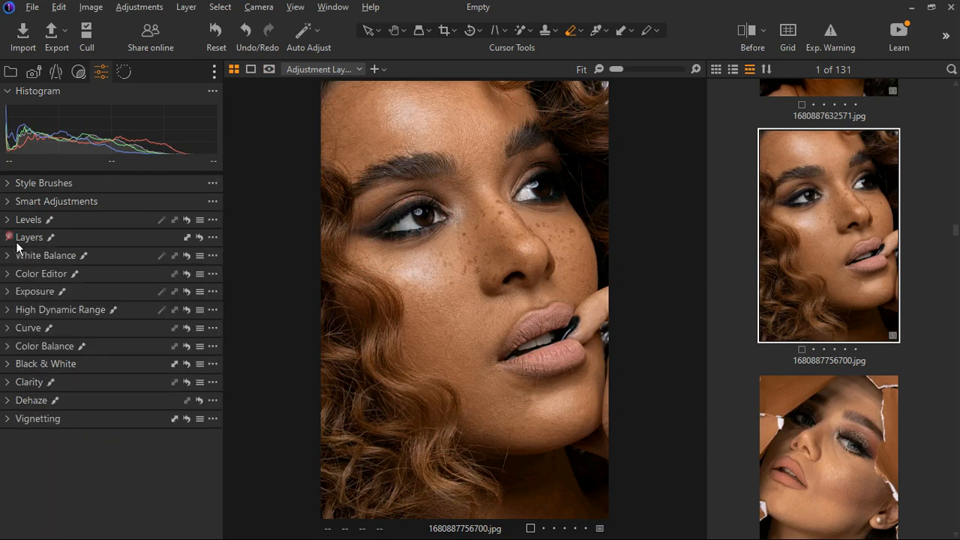
left_click(18, 293)
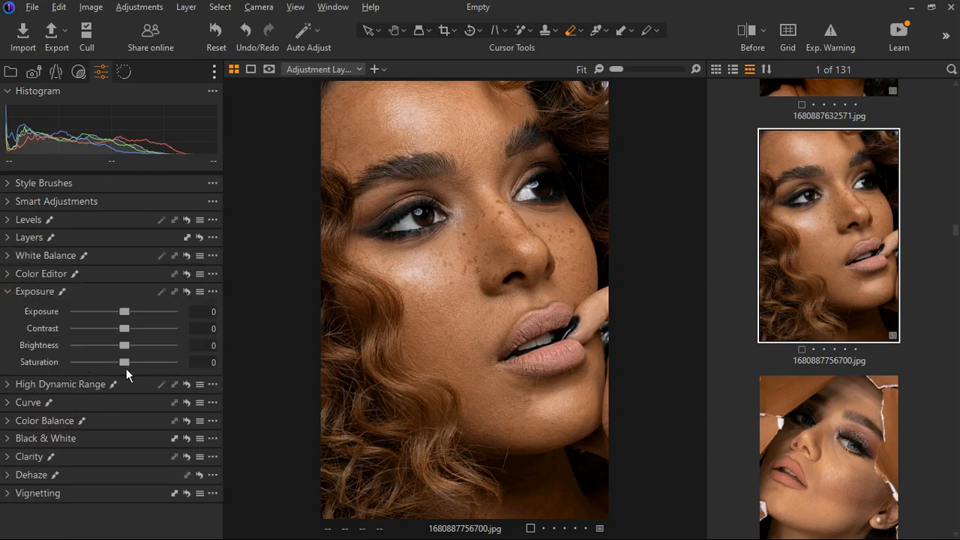
left_click_drag(127, 371, 115, 374)
left_click_drag(126, 350, 116, 369)
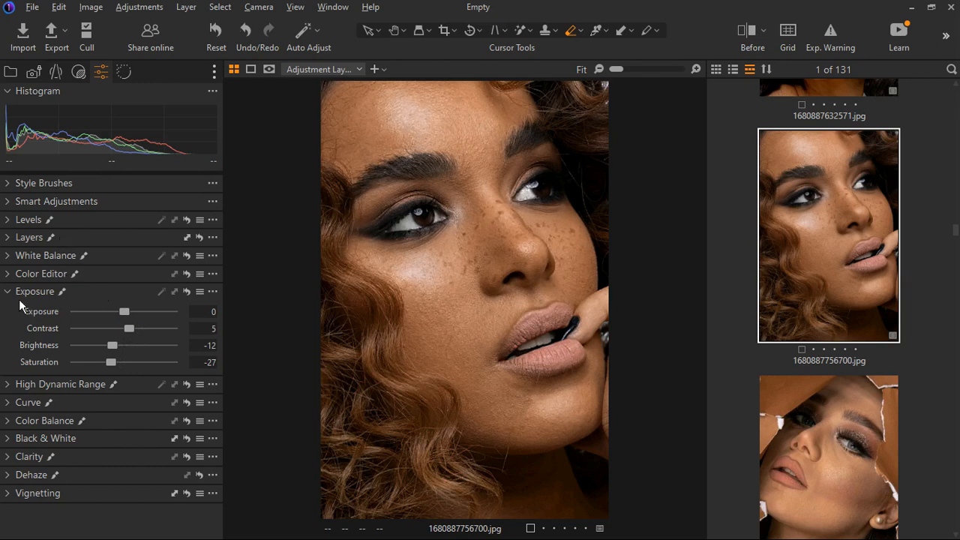
left_click(37, 292)
- Rename the brow and lash adjustment layer "eye lashes"
left_click(30, 237)
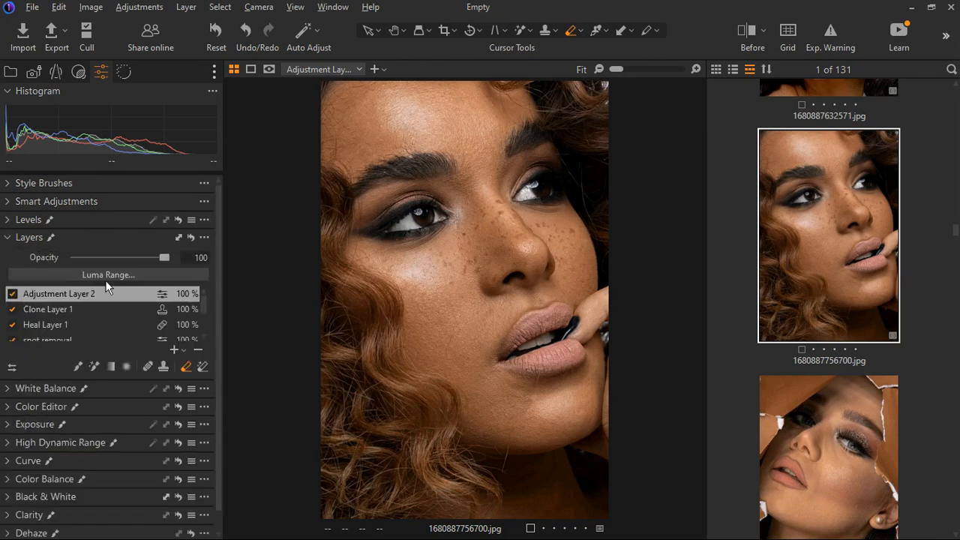
left_click(180, 350)
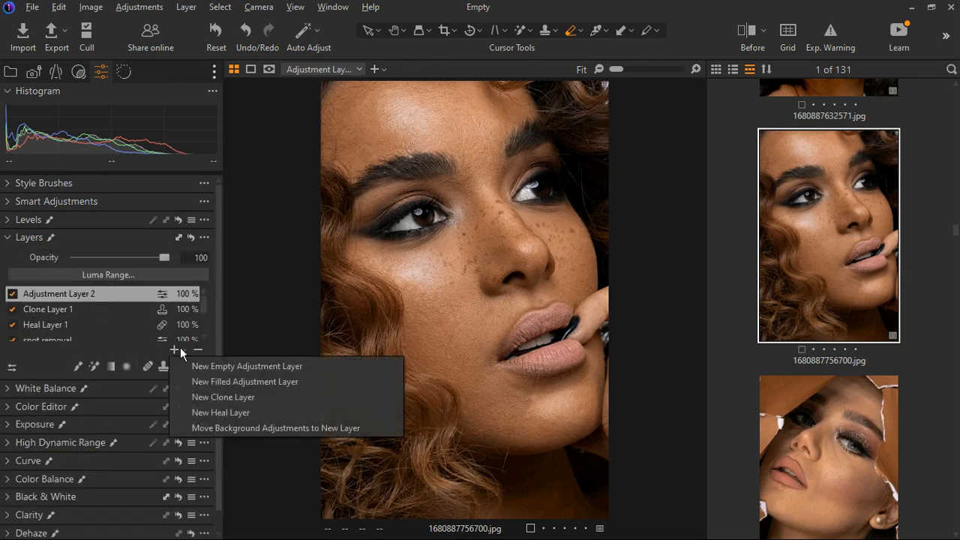
double_click(82, 295)
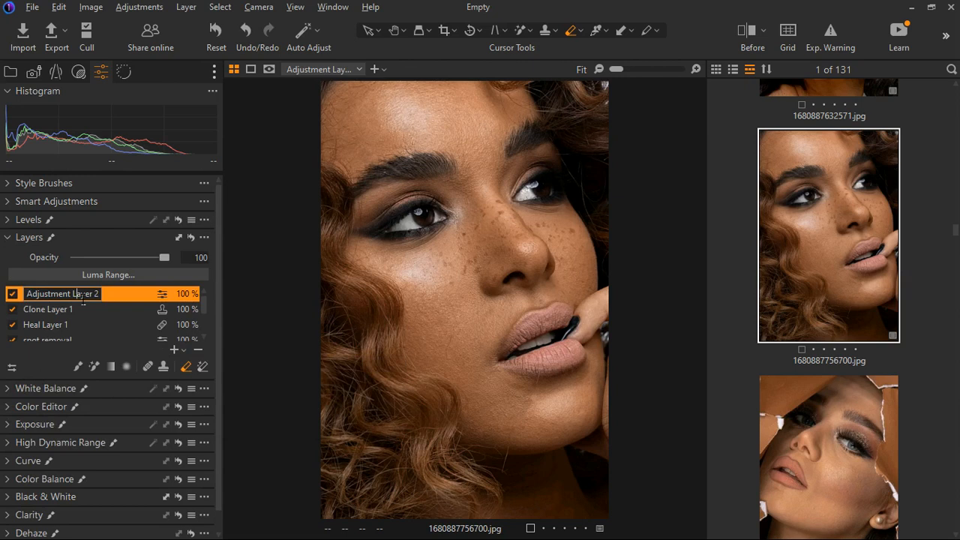
key("ctrl+a")
type("e")
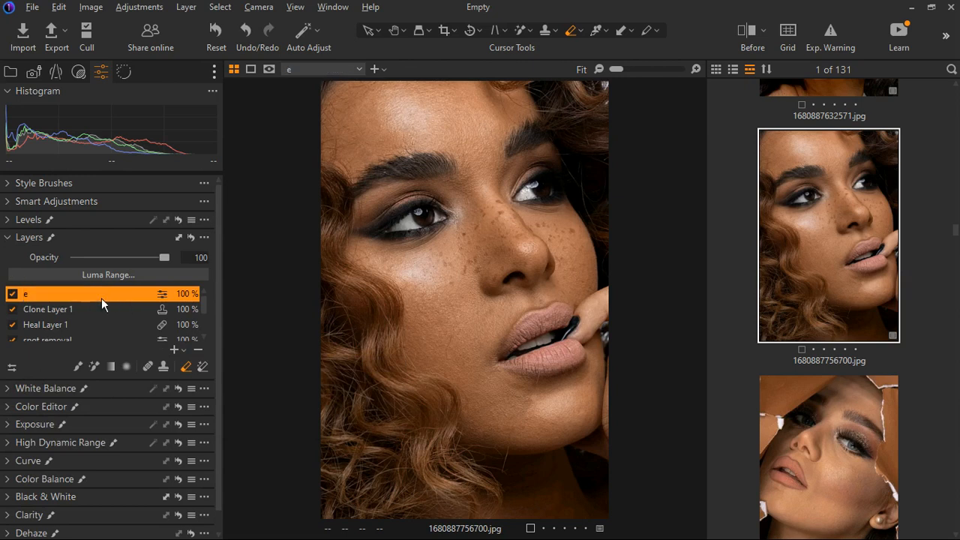
type("ylys")
double_click(30, 295)
type("eye lash")
key("Return")
- Create a new empty adjustment layer, mask the lower lip with the Magic Brush and check the mask display
left_click(184, 350)
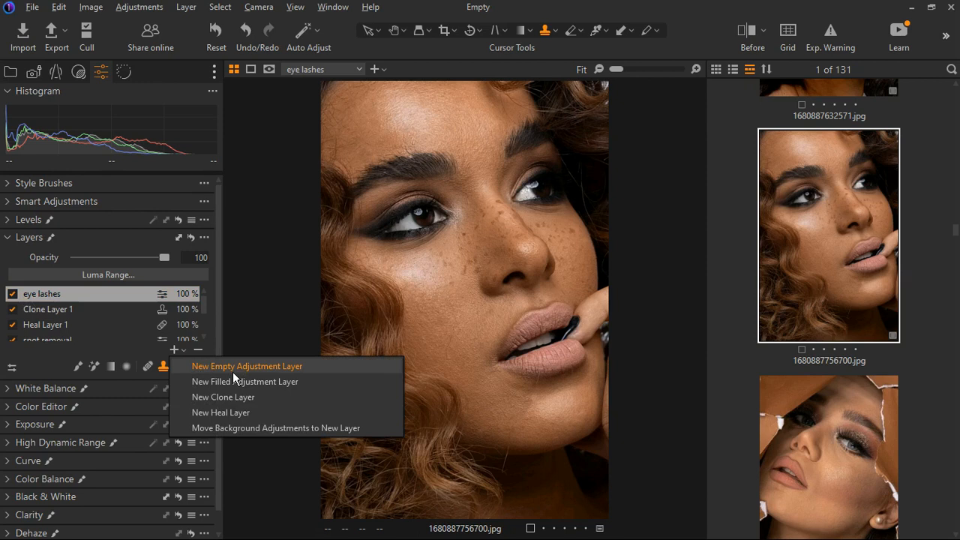
left_click(233, 372)
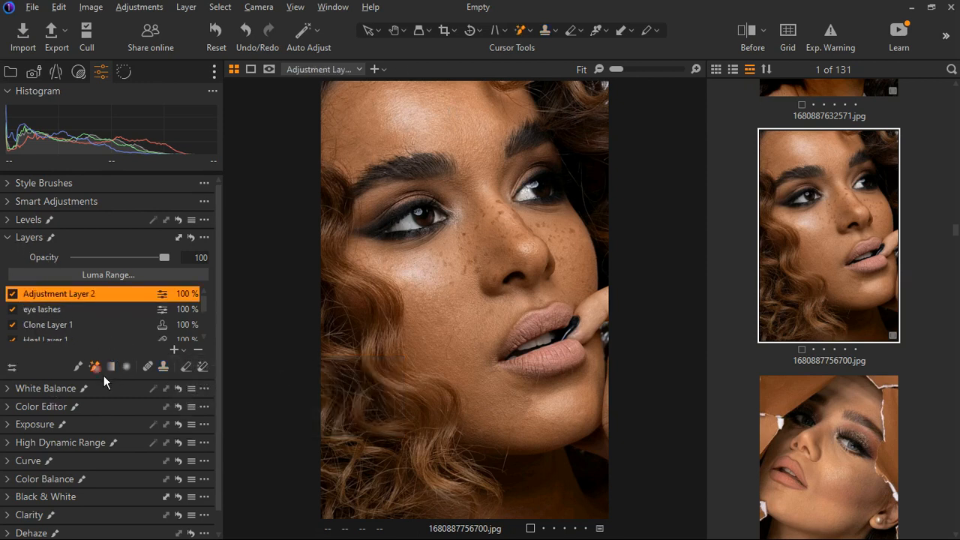
left_click(540, 364)
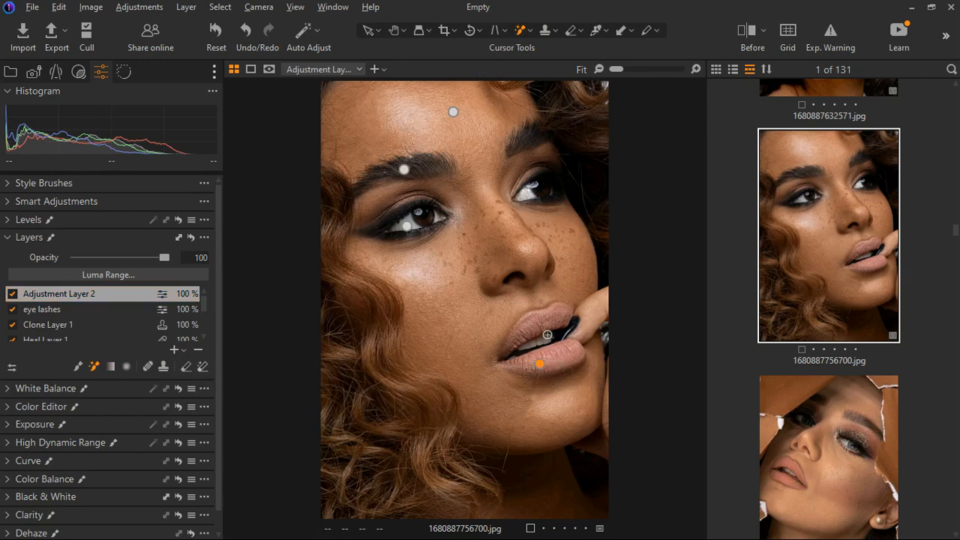
key("m")
key("m")
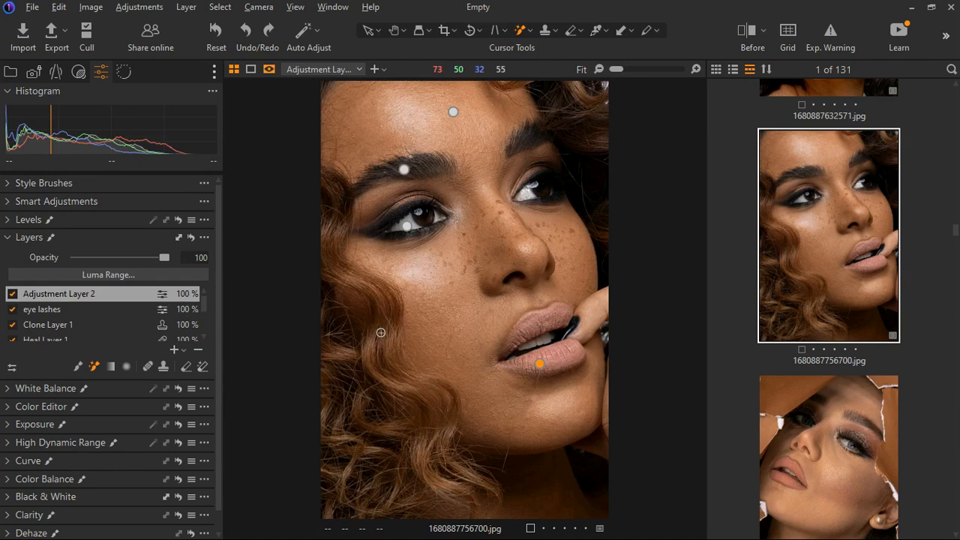
- Enlarge the brush and paint the layer mask over the lower lip
left_click(187, 369)
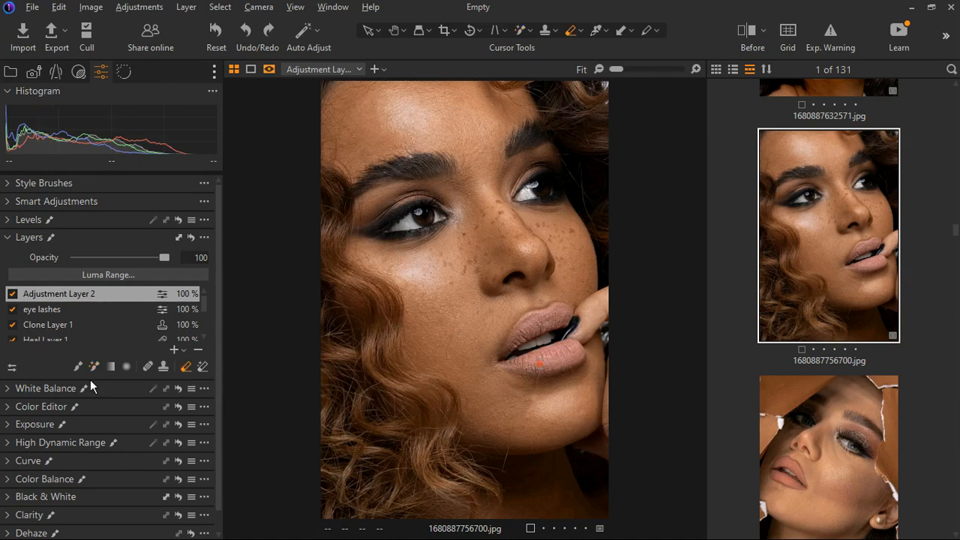
scroll(540, 353, "up", 3)
scroll(578, 344, "down", 1)
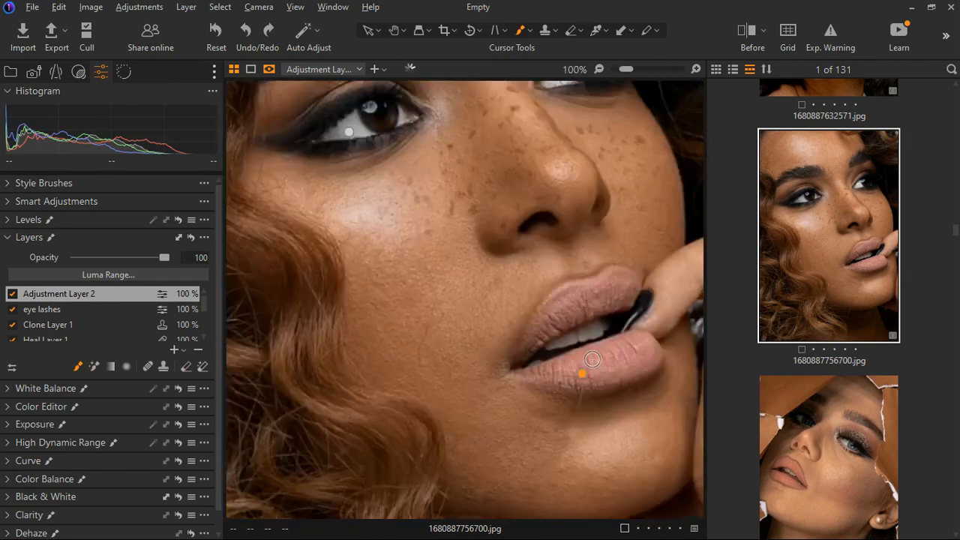
key("]")
key("]")
key("]")
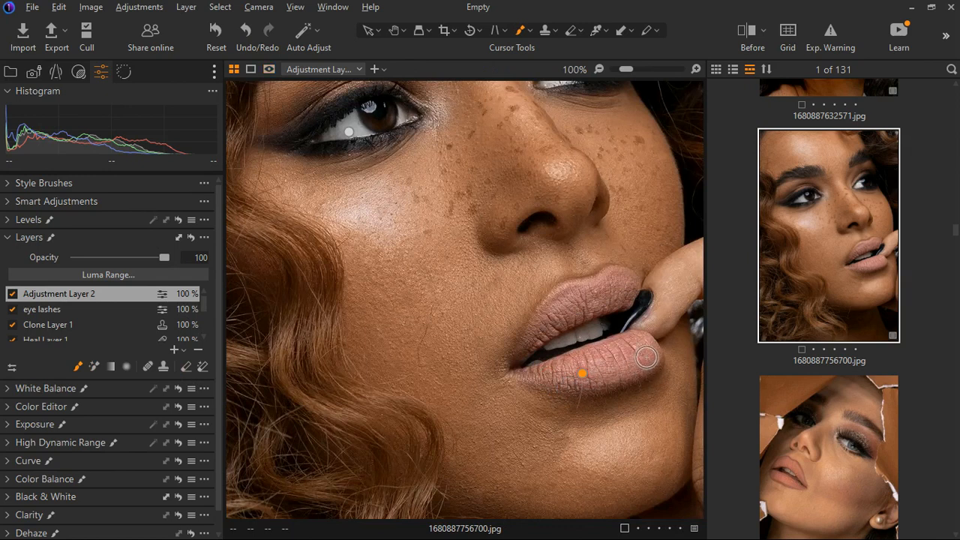
left_click_drag(649, 356, 622, 377)
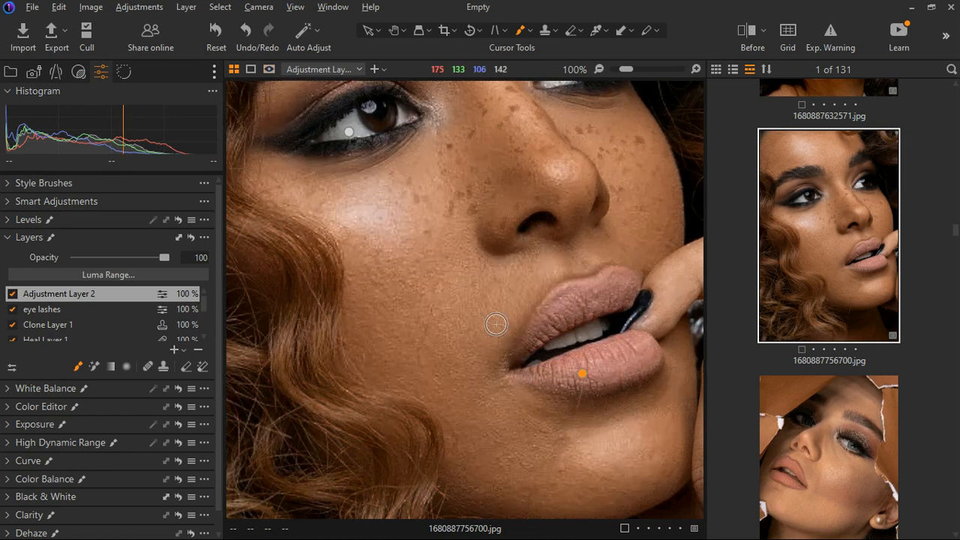
key("ctrl+0")
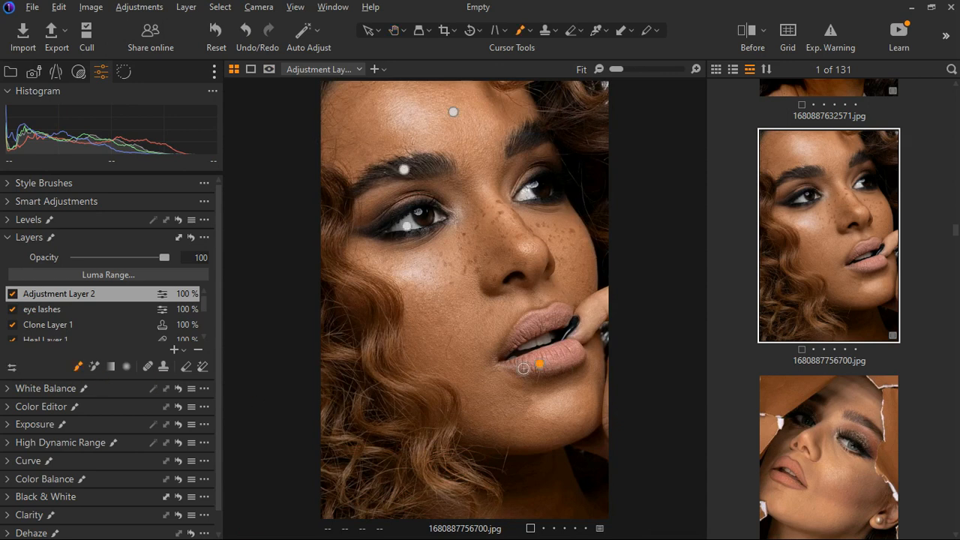
- Complete the mask over both lips on a new adjustment layer, undo the last stroke and hide the mask display
mouse_move(565, 365)
left_mouse_down()
mouse_move(571, 358)
mouse_move(565, 367)
left_mouse_up()
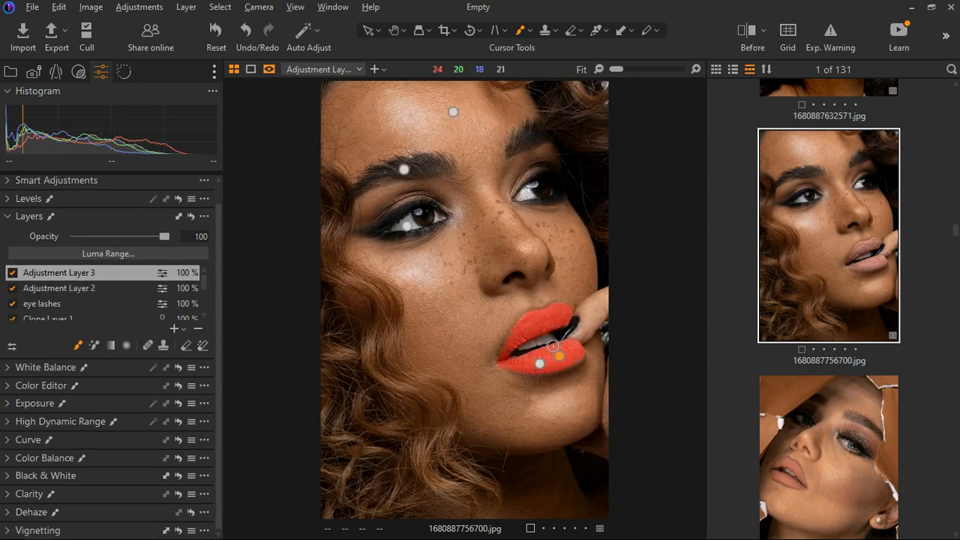
key("ctrl+z")
key("m")
key("m")
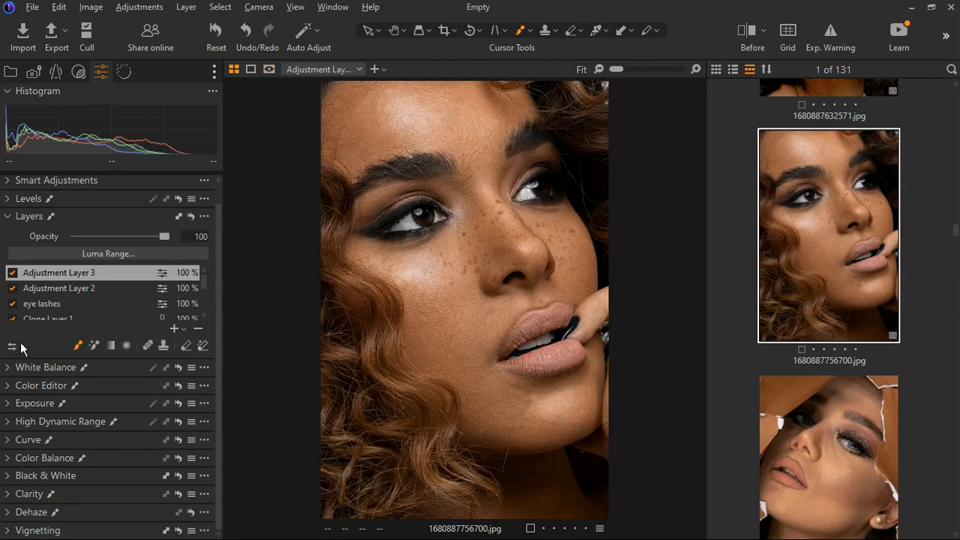
- Sample the lip color in the basic Color Editor and adjust its orange range to turn the lips pinker
left_click(15, 217)
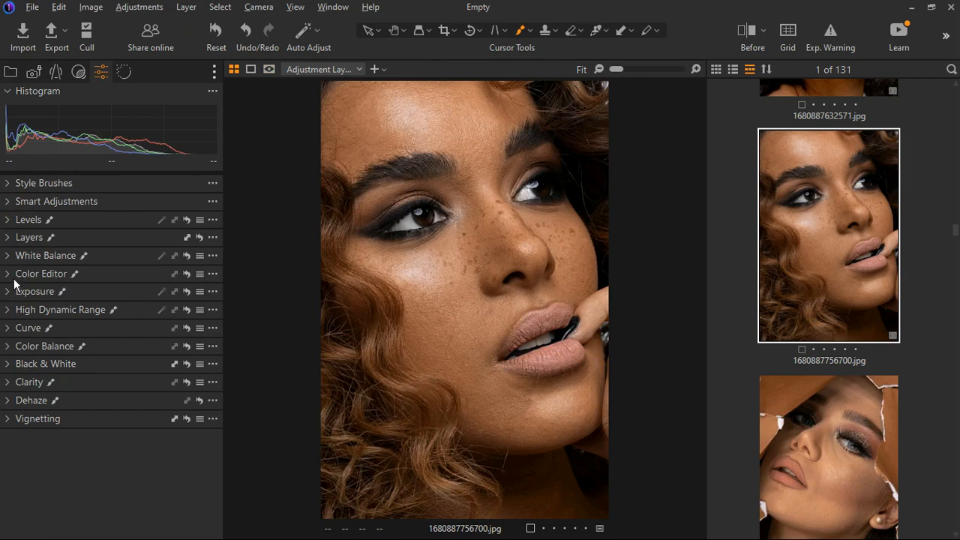
left_click(15, 275)
left_click(18, 237)
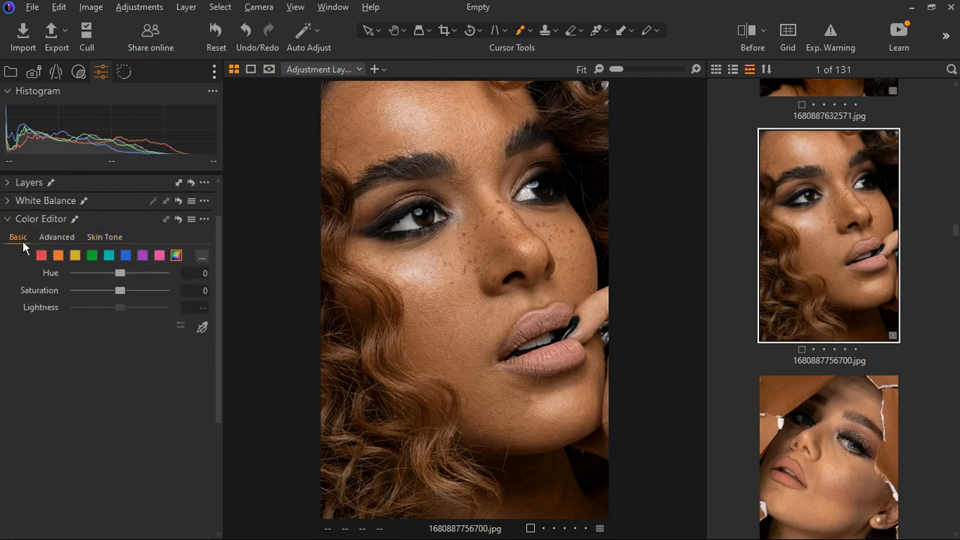
left_click(202, 328)
left_click(556, 334)
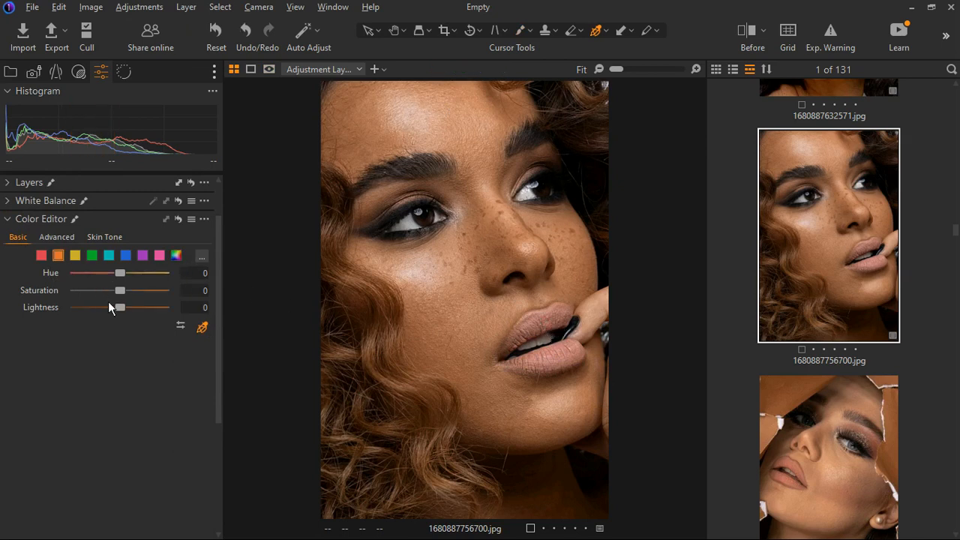
left_click_drag(123, 300, 113, 280)
left_click(10, 219)
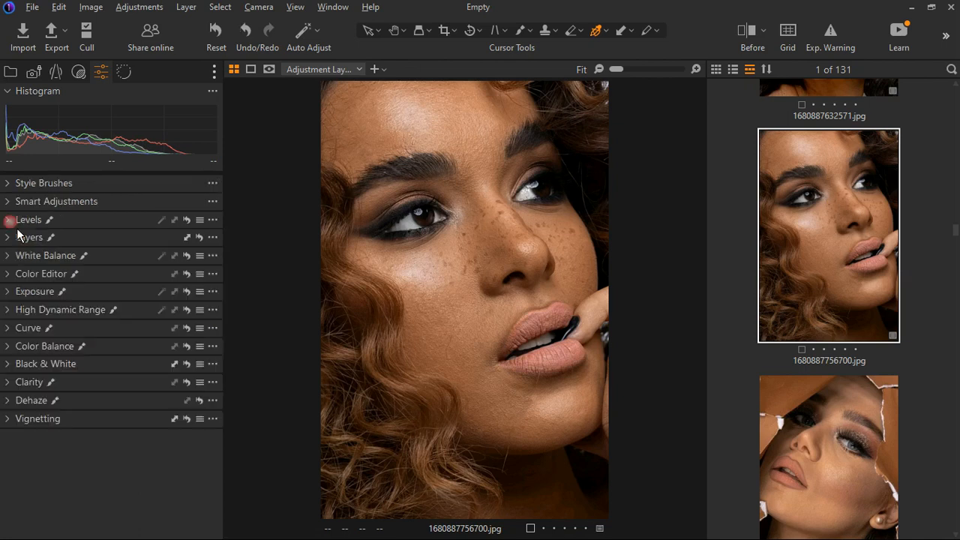
- Set the lip layer's Contrast to 4, Brightness to 4 and Saturation to 12
left_click(9, 293)
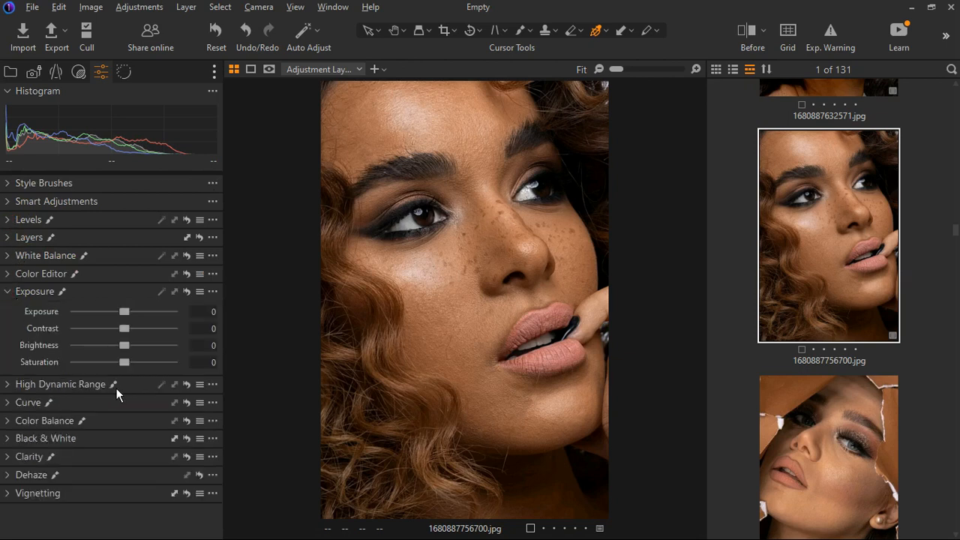
left_click_drag(132, 370, 136, 369)
left_click_drag(131, 351, 136, 348)
left_click_drag(136, 349, 138, 369)
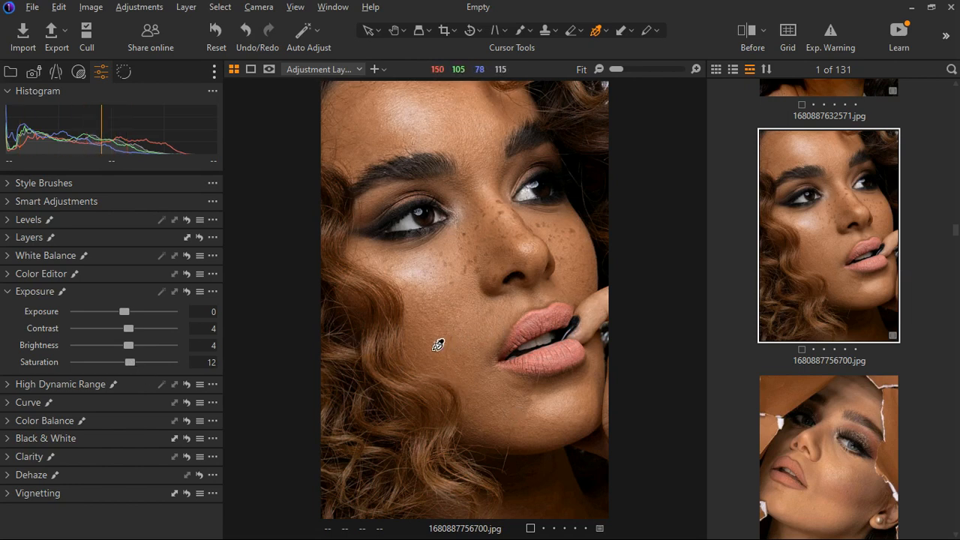
left_click(7, 292)
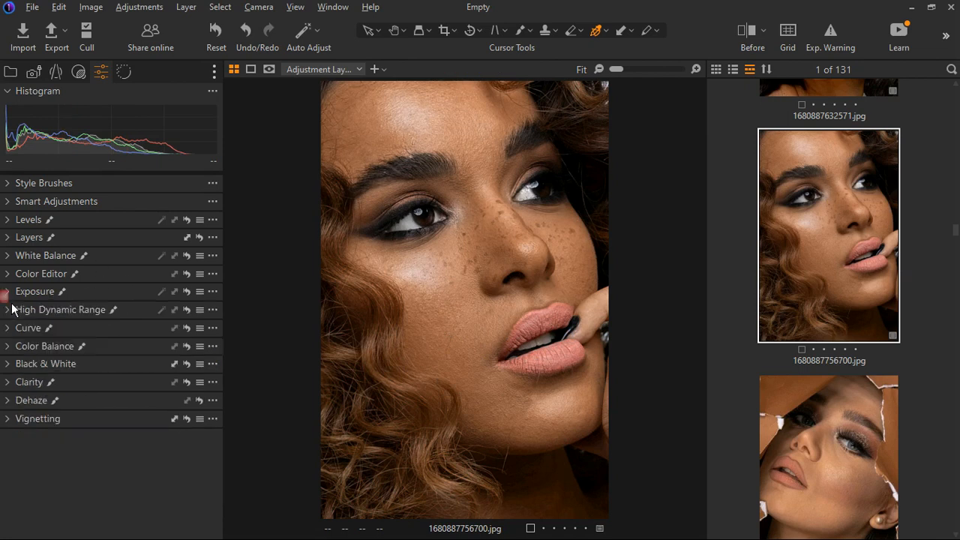
- Create a new filled adjustment layer and set its Structure to 19 with the Natural clarity method
left_click(18, 238)
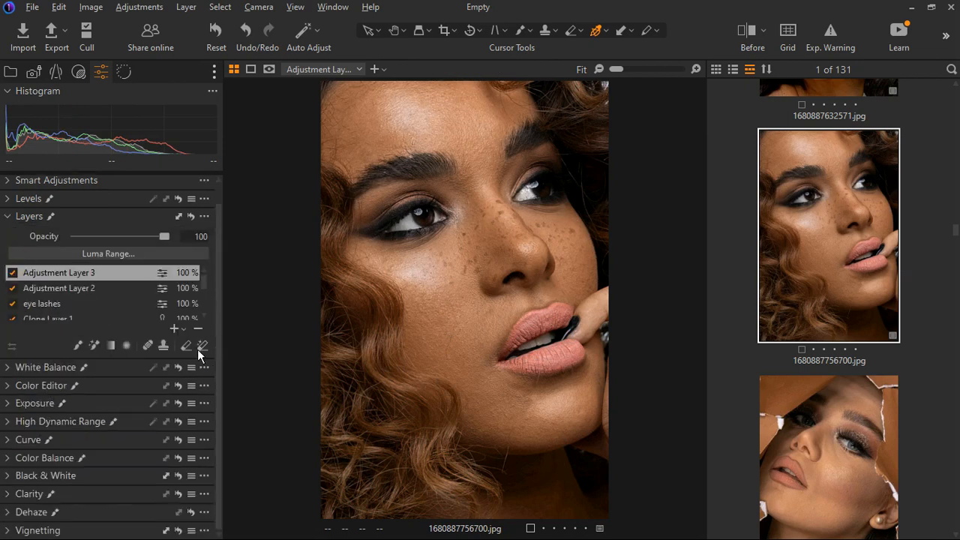
left_click(180, 328)
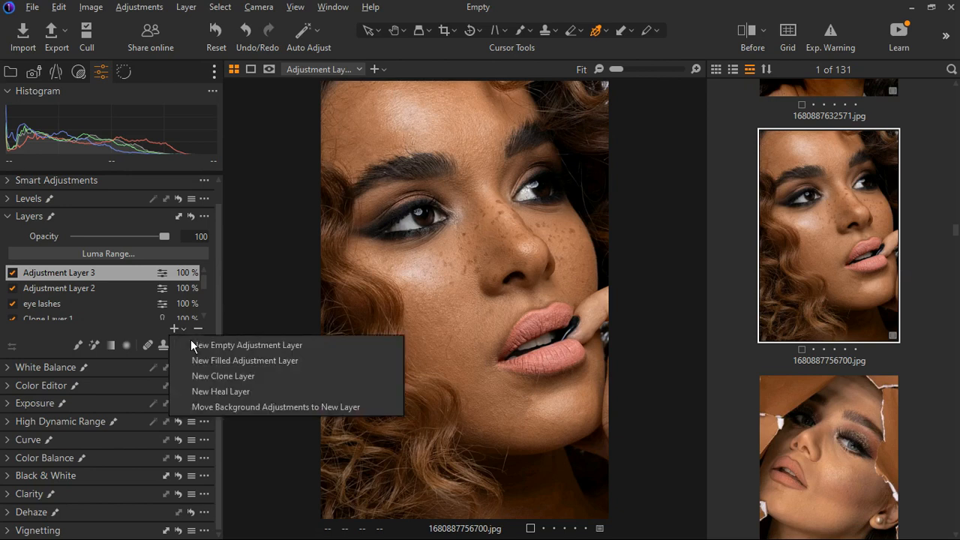
left_click(212, 360)
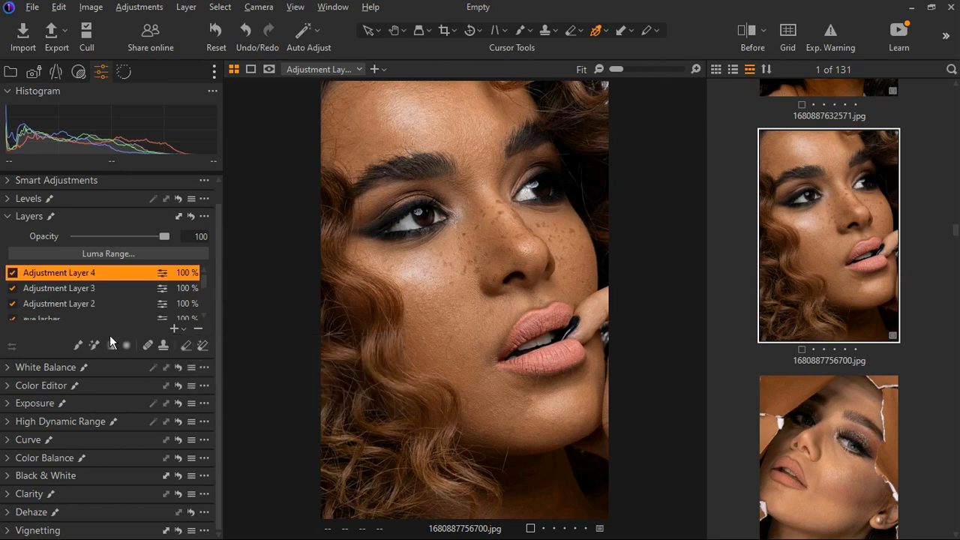
left_click(22, 219)
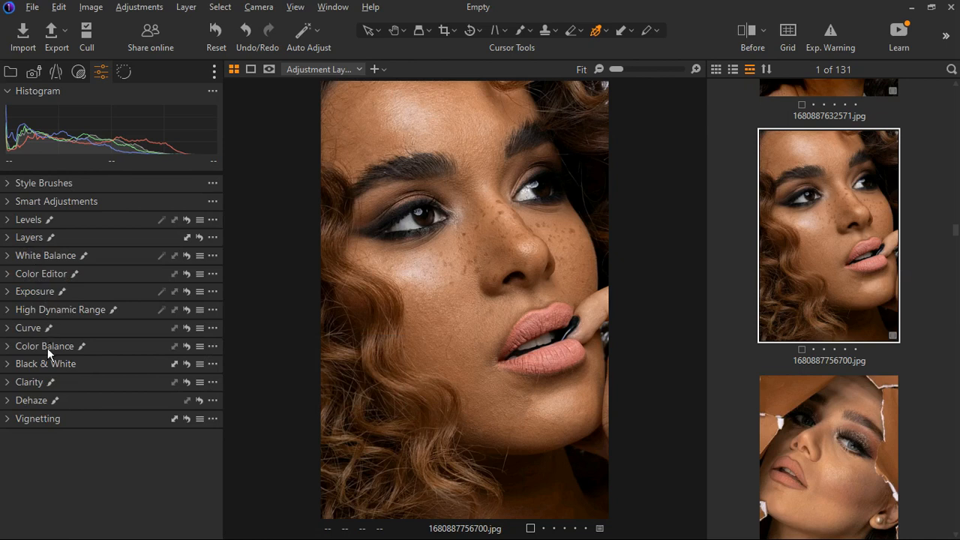
left_click(23, 384)
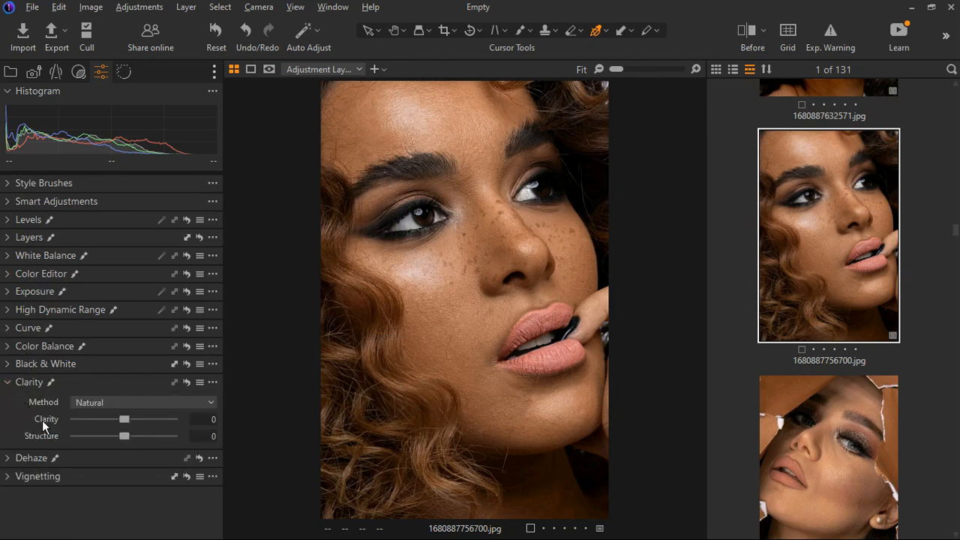
left_click_drag(128, 443, 136, 441)
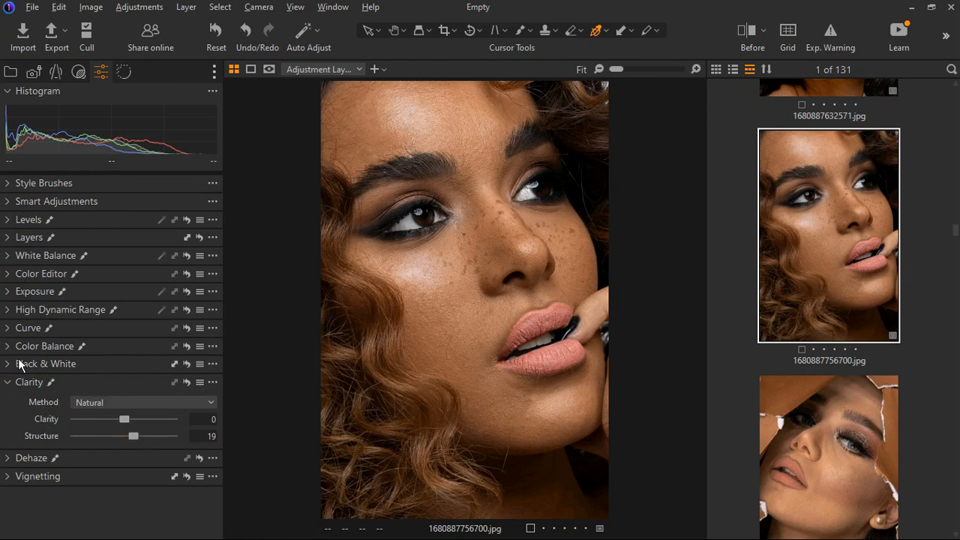
- Raise the filled layer's Saturation slightly
left_click(11, 295)
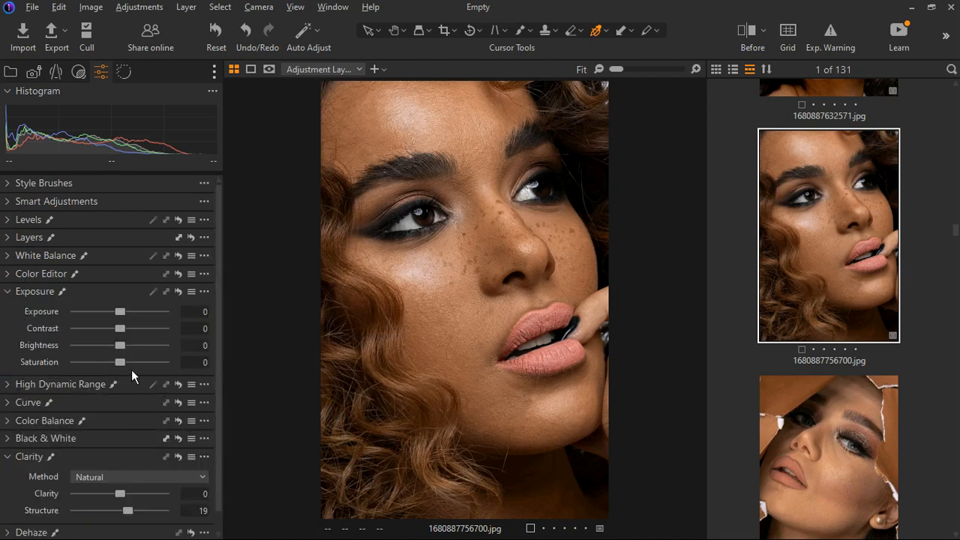
left_click_drag(120, 362, 123, 363)
left_click(7, 290)
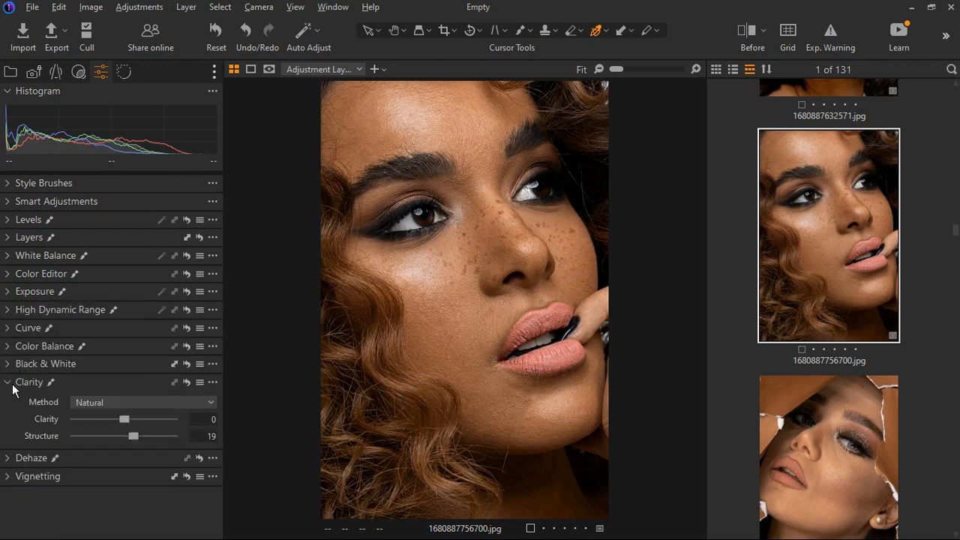
left_click(13, 383)
- Shape a slight S-curve on the RGB channel, lifting a highlight point and lowering a shadow point to about input 56, output 53
left_click(11, 328)
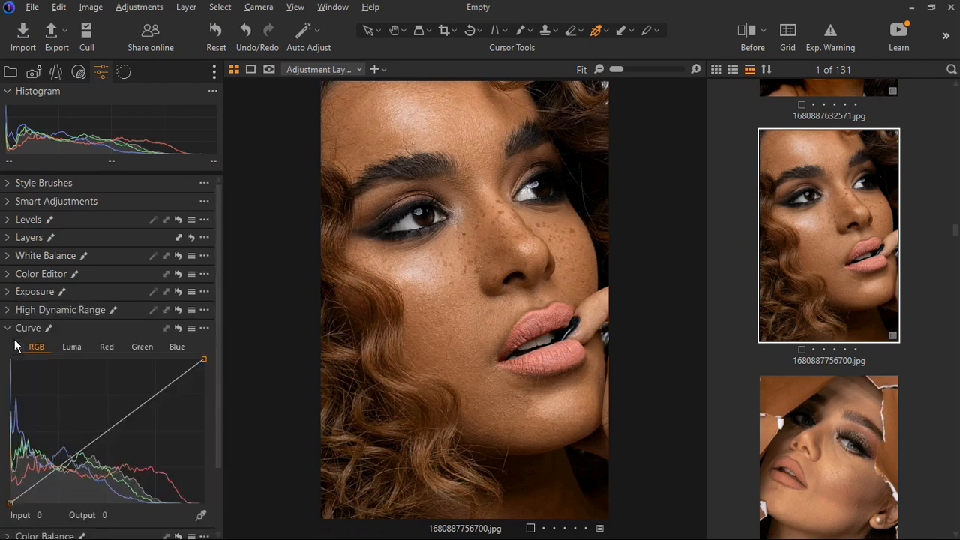
left_click(175, 388)
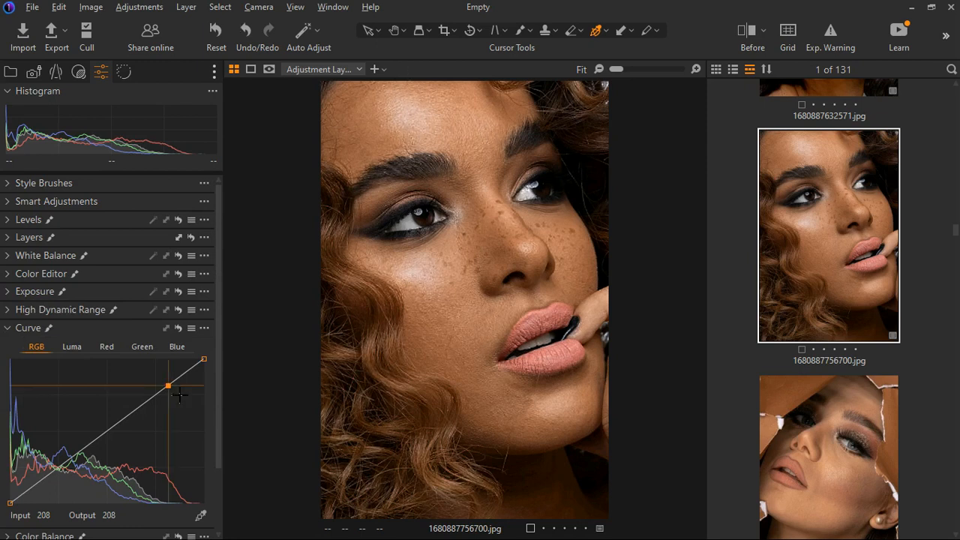
left_click_drag(169, 385, 167, 383)
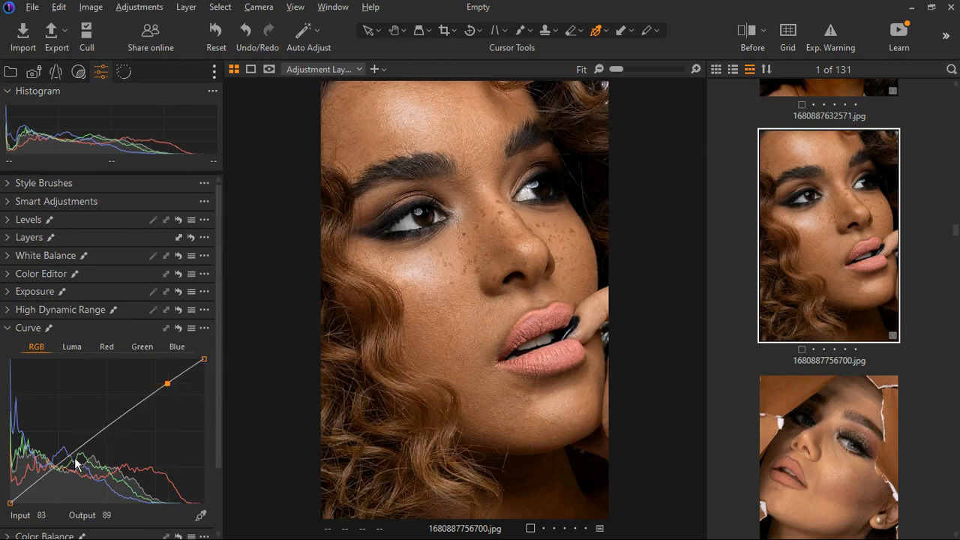
left_click_drag(59, 470, 52, 468)
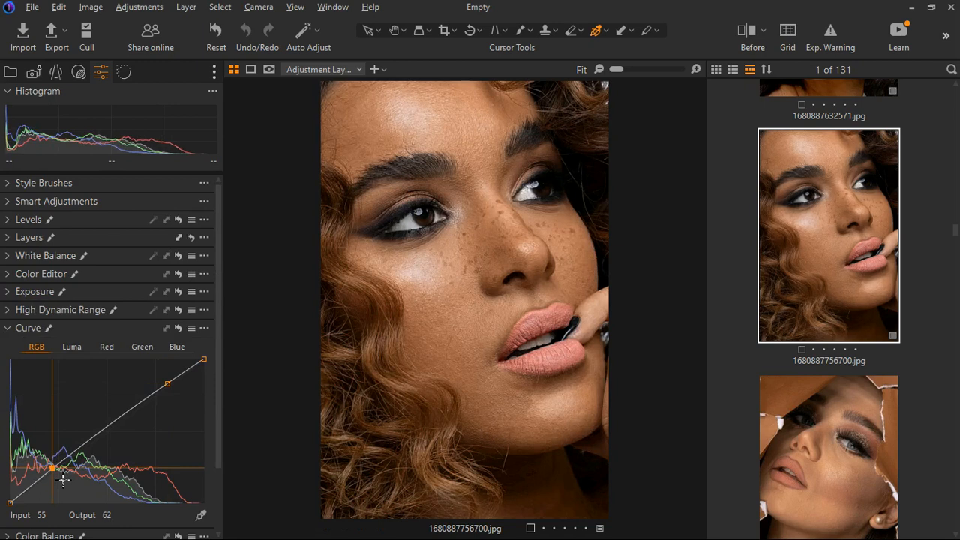
left_click_drag(63, 480, 64, 485)
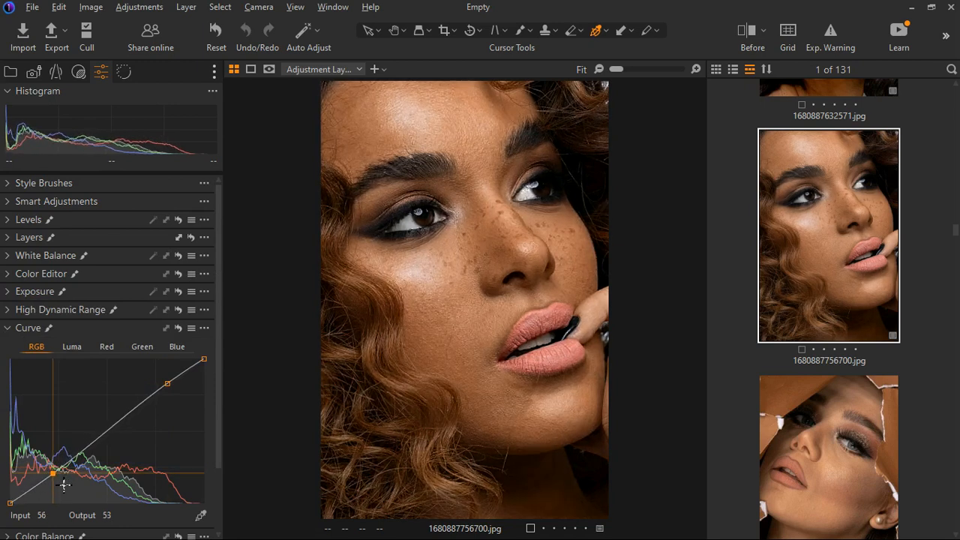
left_click_drag(64, 485, 64, 487)
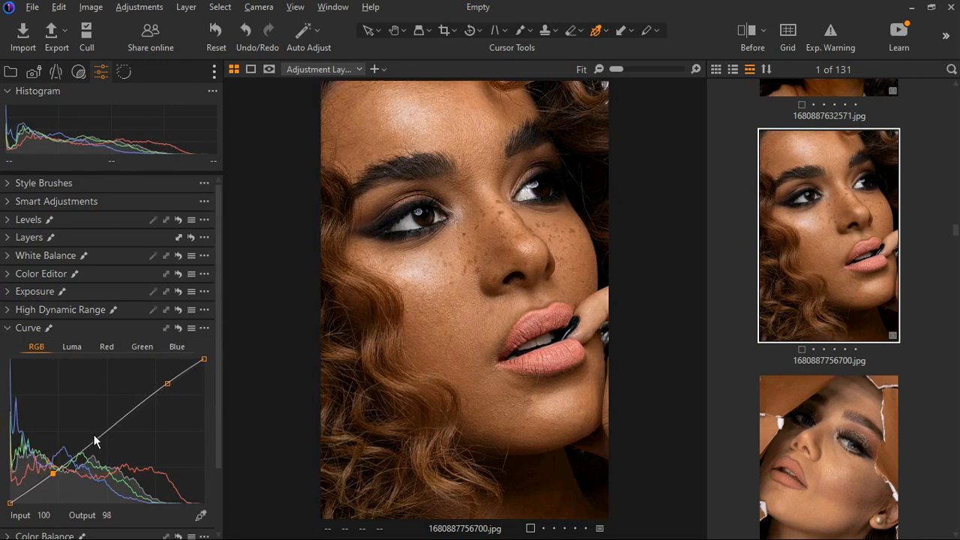
left_click(18, 328)
- Compare the original and retouched portrait in the split before/after view, including a close-up of the face at 100%
left_click(759, 41)
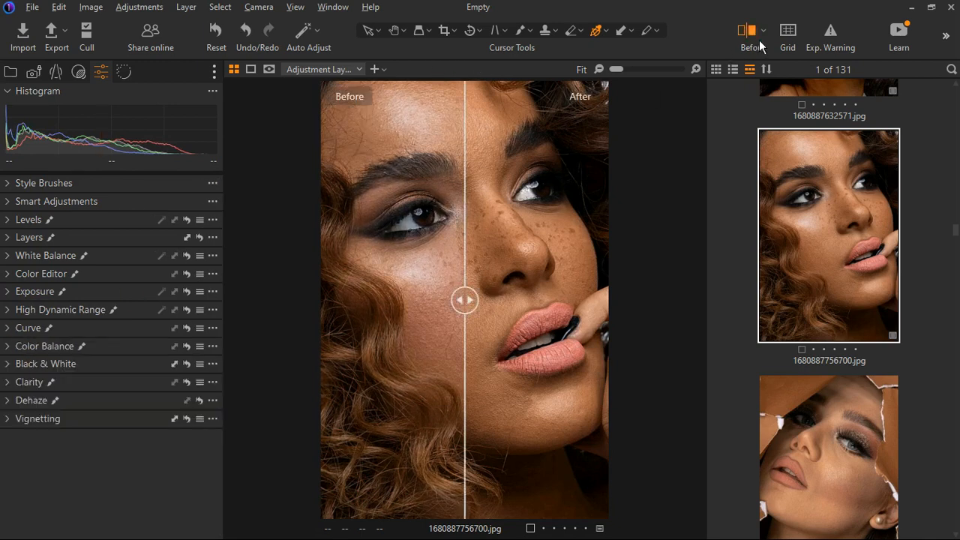
left_click_drag(465, 301, 254, 336)
key("z")
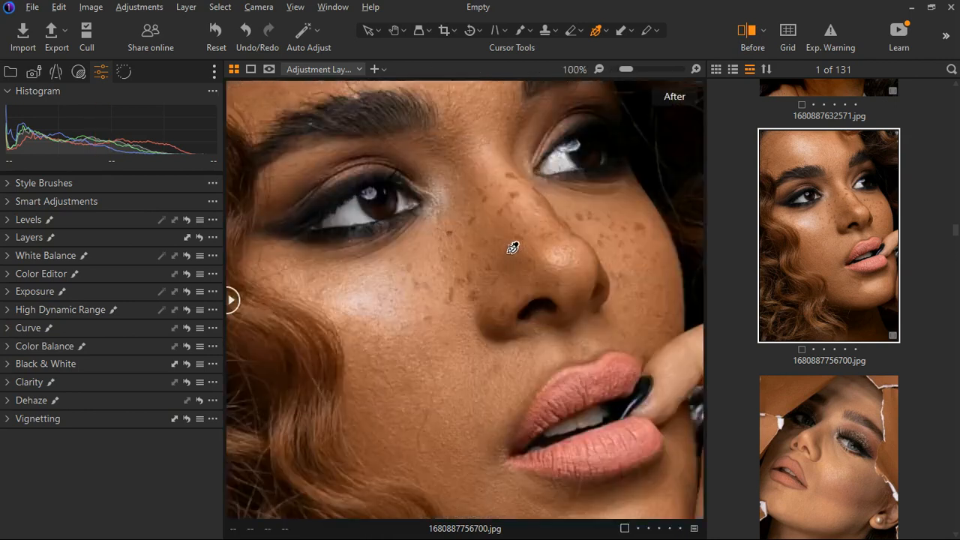
left_click_drag(240, 306, 155, 333)
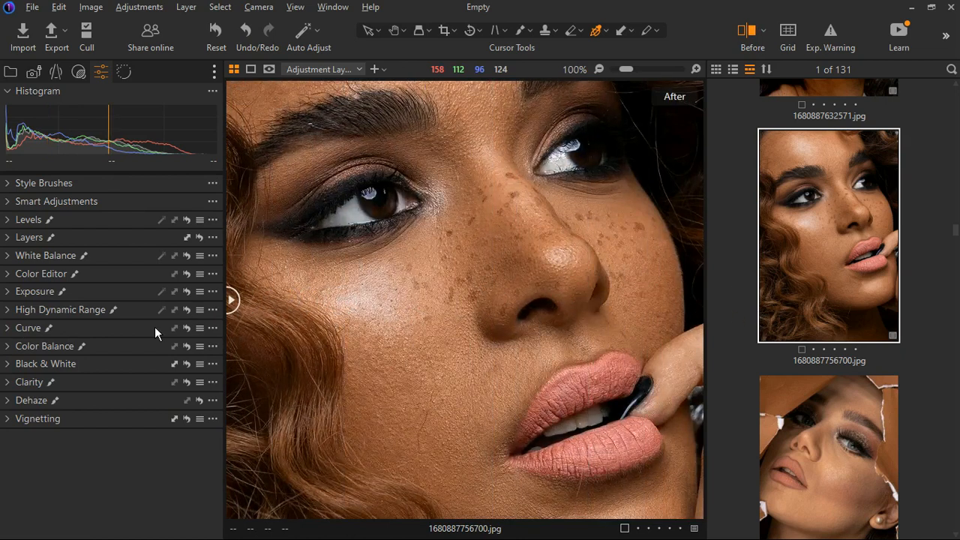
double_click(426, 320)
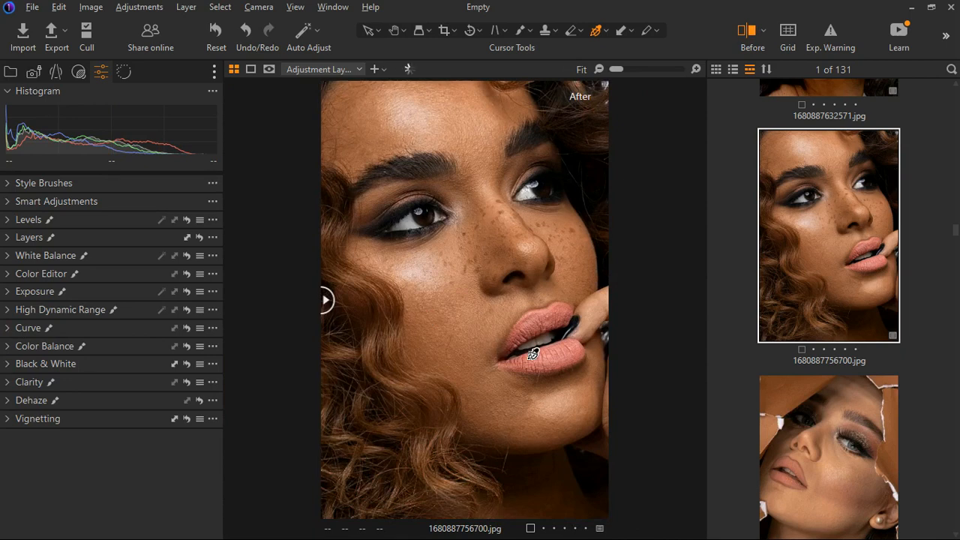